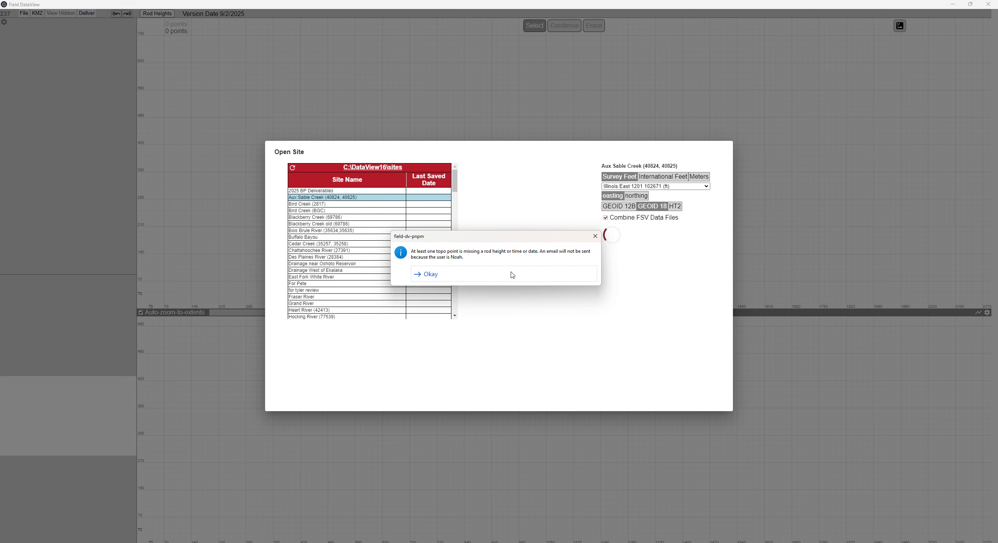
Acknowledge the missing rod height notice and view the Mainline 100, Mainline Loop 1-100 and TopoAndFeatures datasets one at a time
click(429, 275)
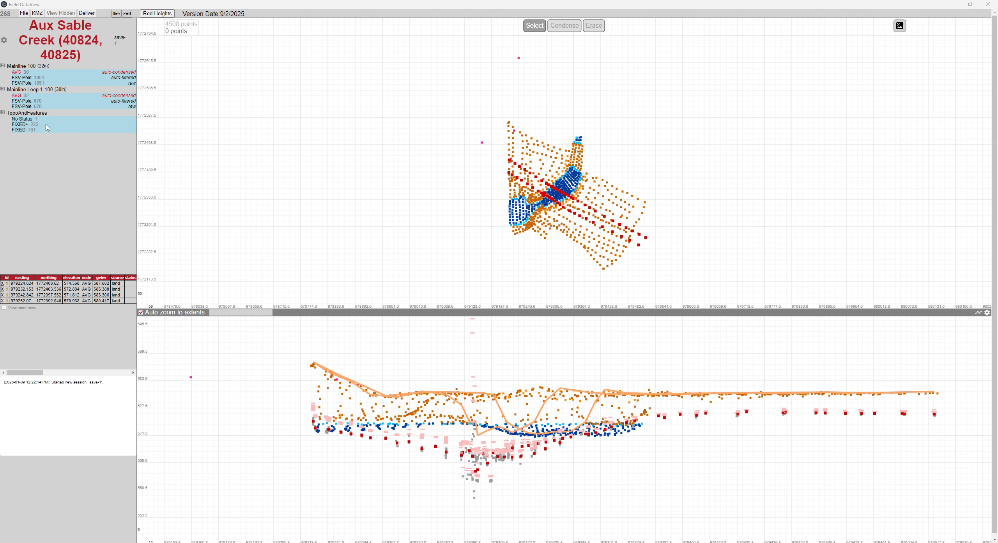
click(35, 66)
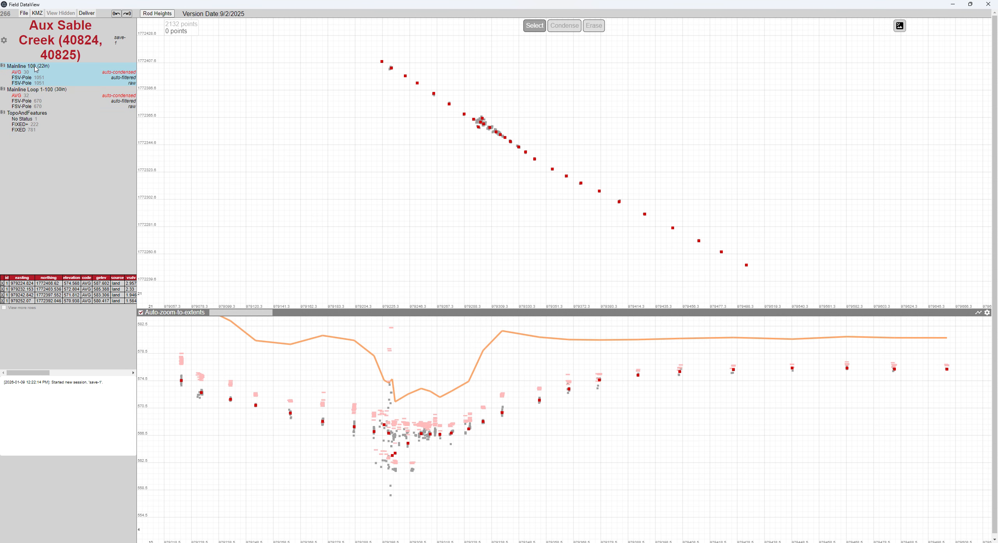
click(25, 94)
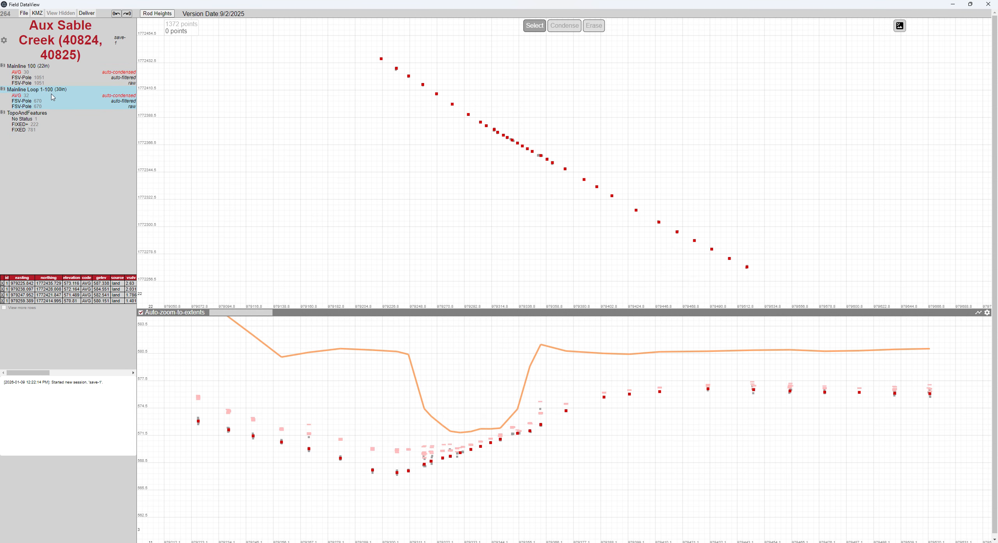
click(30, 116)
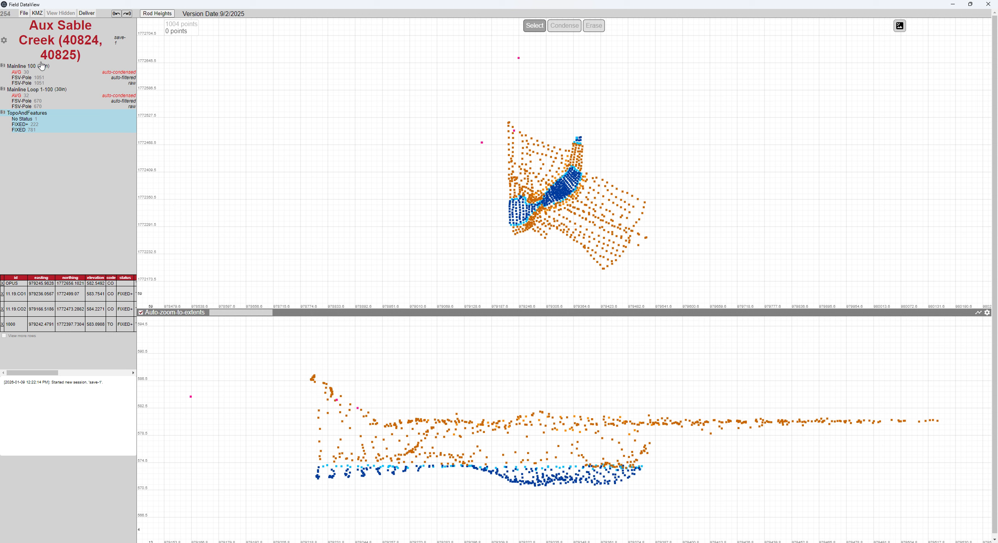
Compare Mainline 100 with Mainline Loop 1-100, then show only the auto-condensed AVG points of both lines together
click(29, 67)
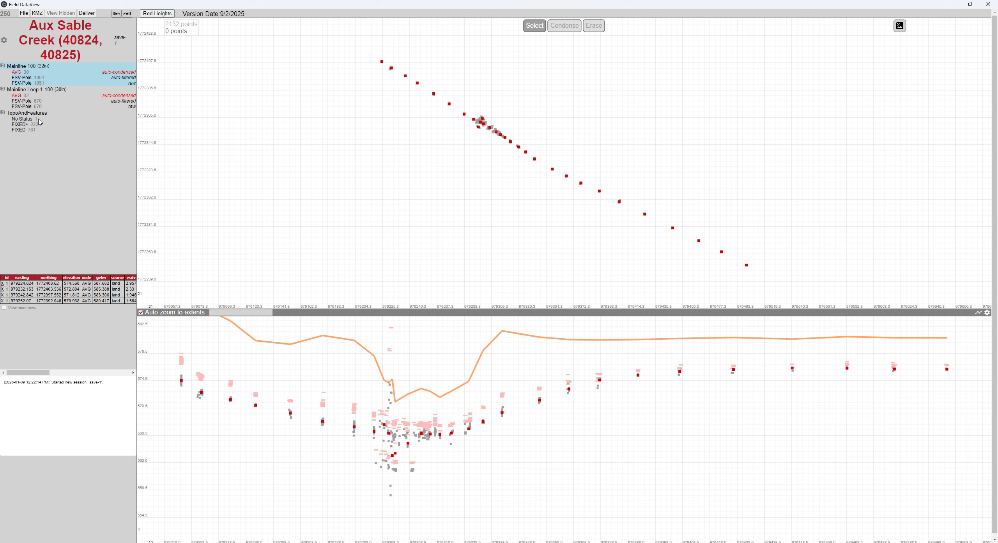
ctrl+click(39, 93)
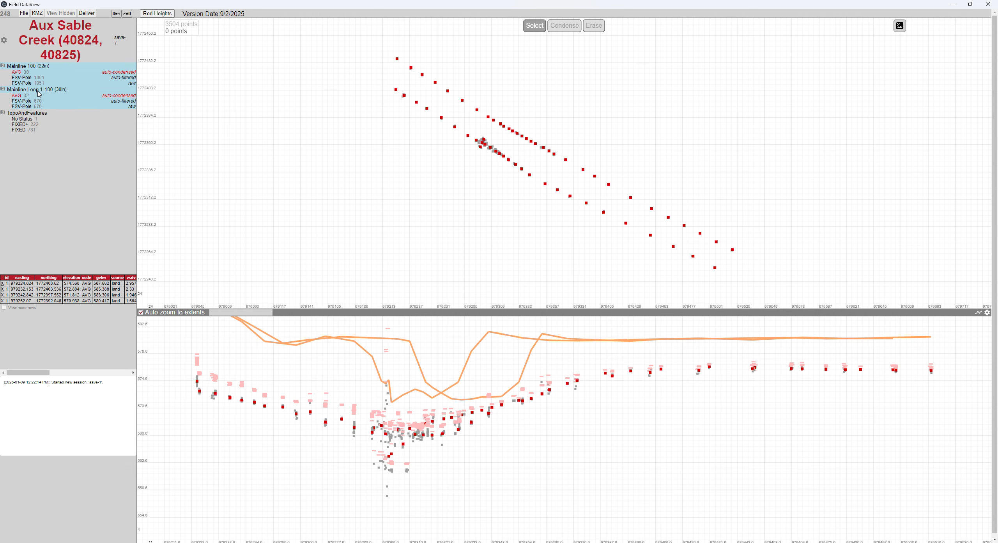
ctrl+click(39, 94)
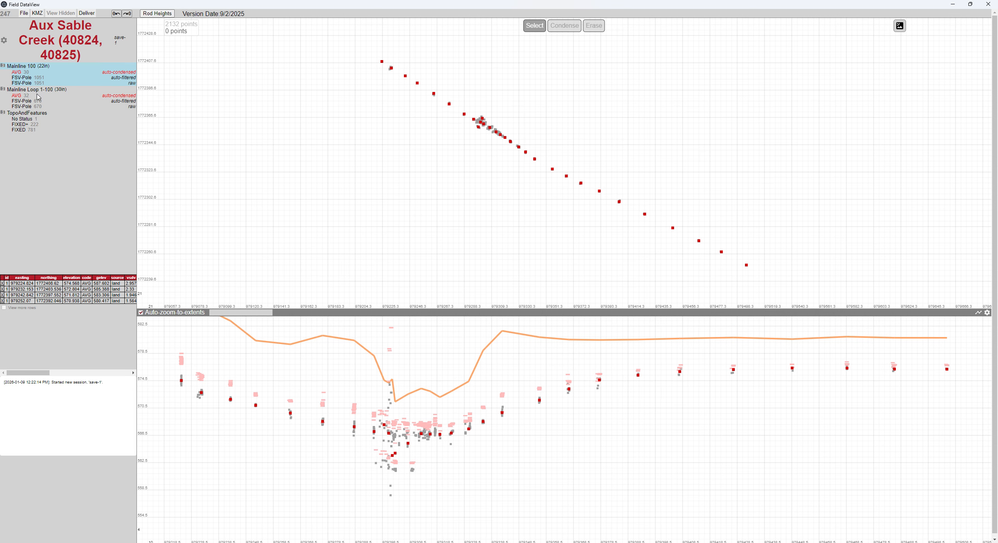
click(28, 92)
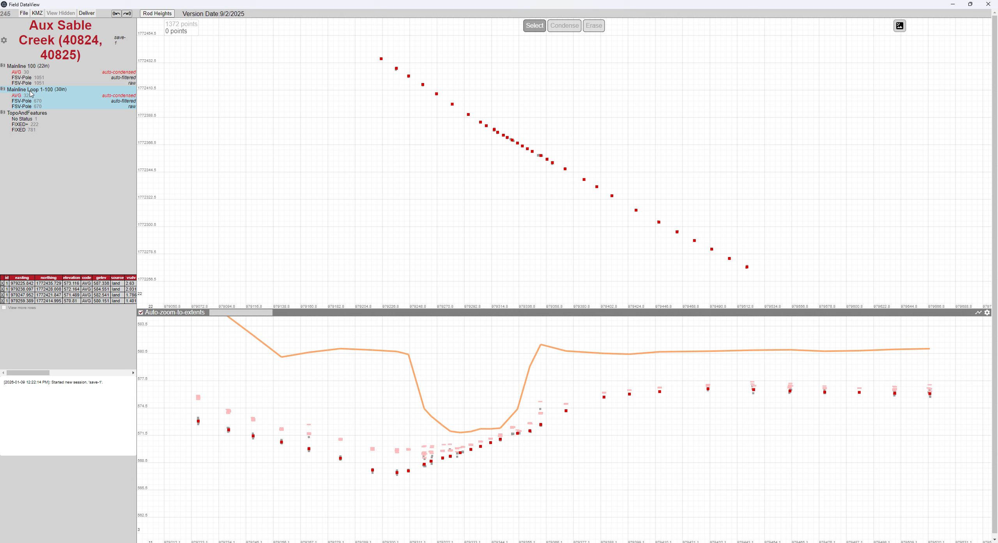
click(24, 95)
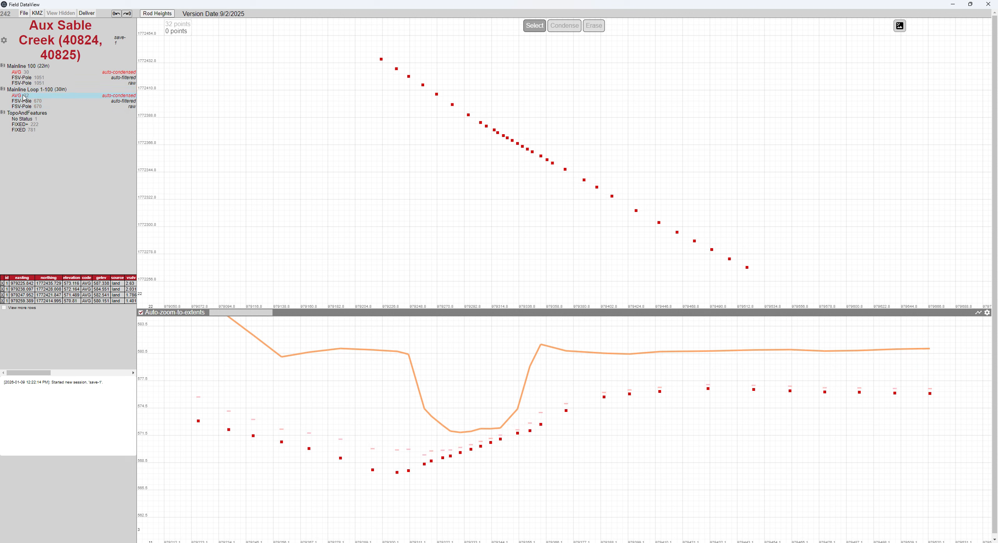
ctrl+click(33, 74)
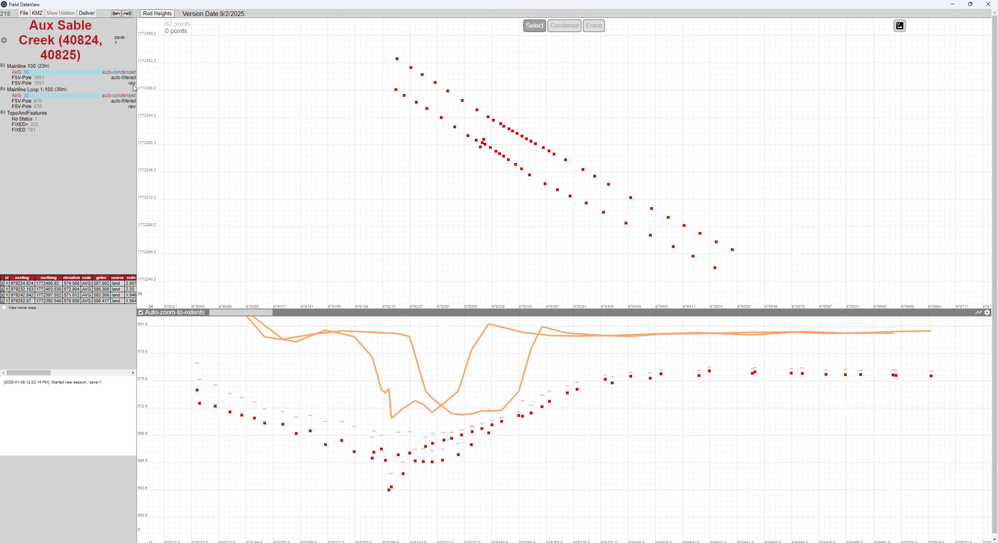
Examine Mainline 100's raw FSV-Pole points in plan and profile, comparing them with the auto-filtered set
click(132, 84)
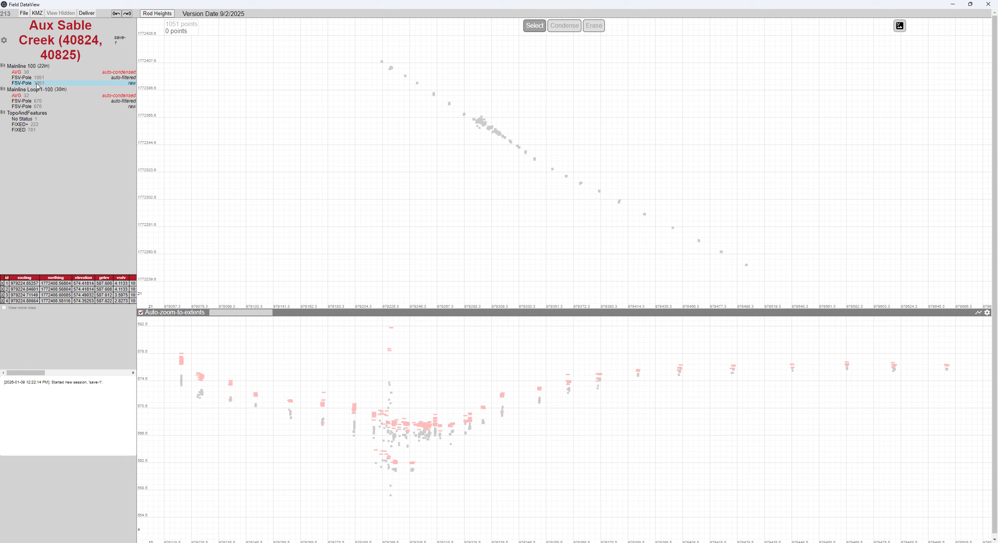
scroll(427, 447, up, 3)
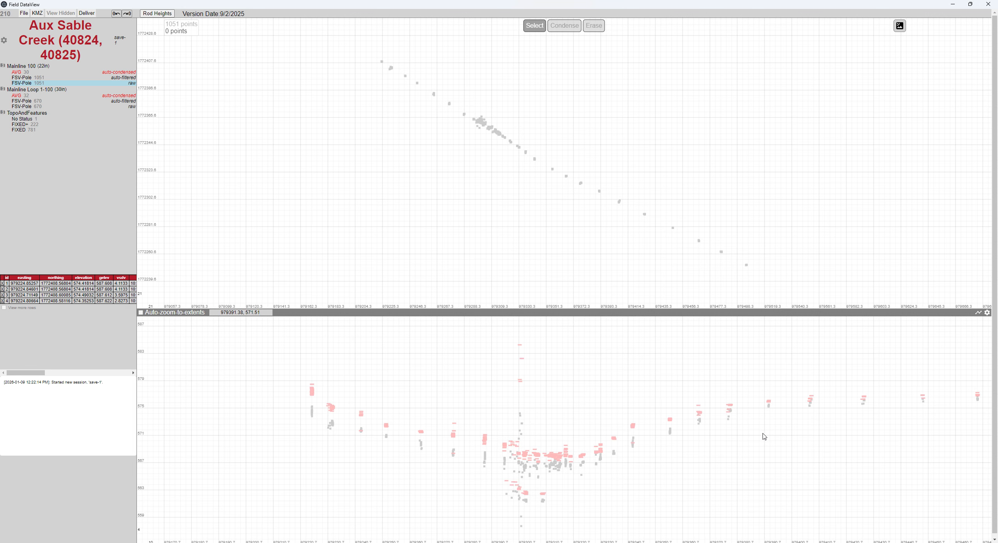
scroll(548, 441, down, 4)
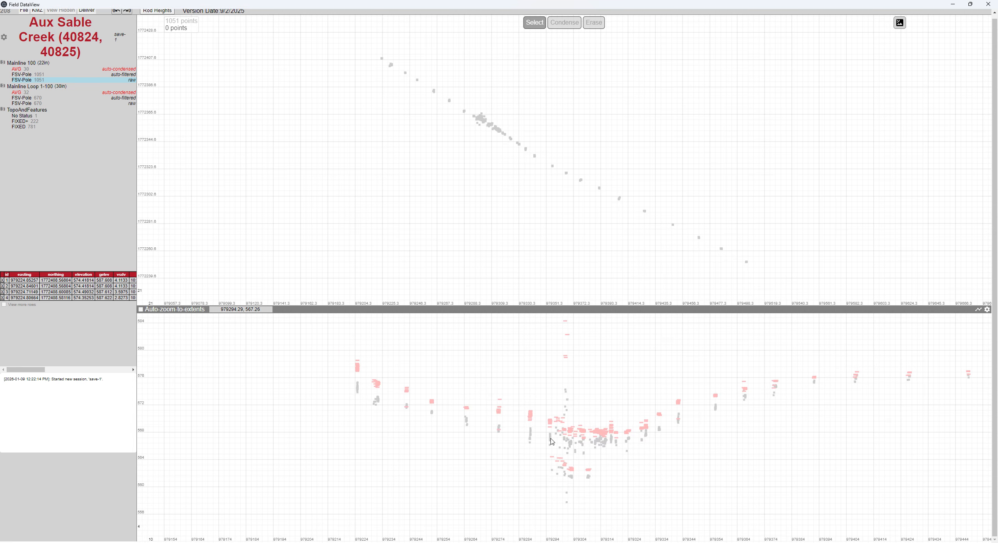
middle_drag(916, 427, 821, 437)
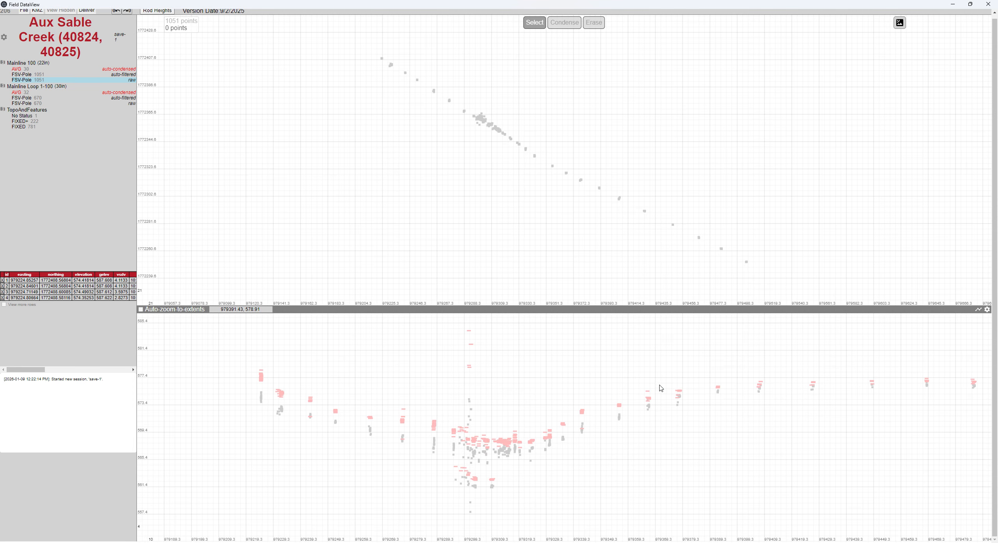
middle_drag(475, 216, 446, 236)
middle_drag(738, 259, 792, 242)
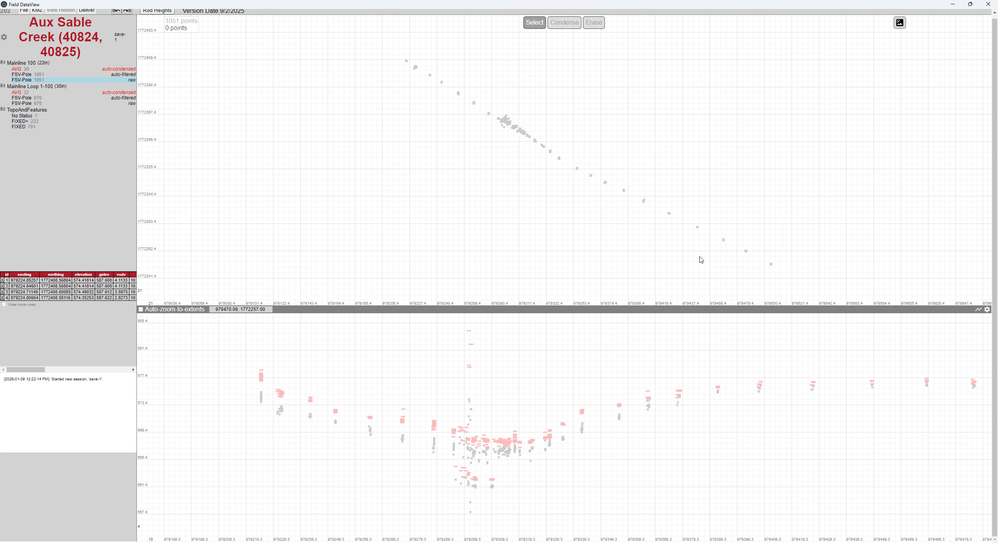
middle_drag(603, 231, 639, 250)
middle_drag(856, 387, 799, 369)
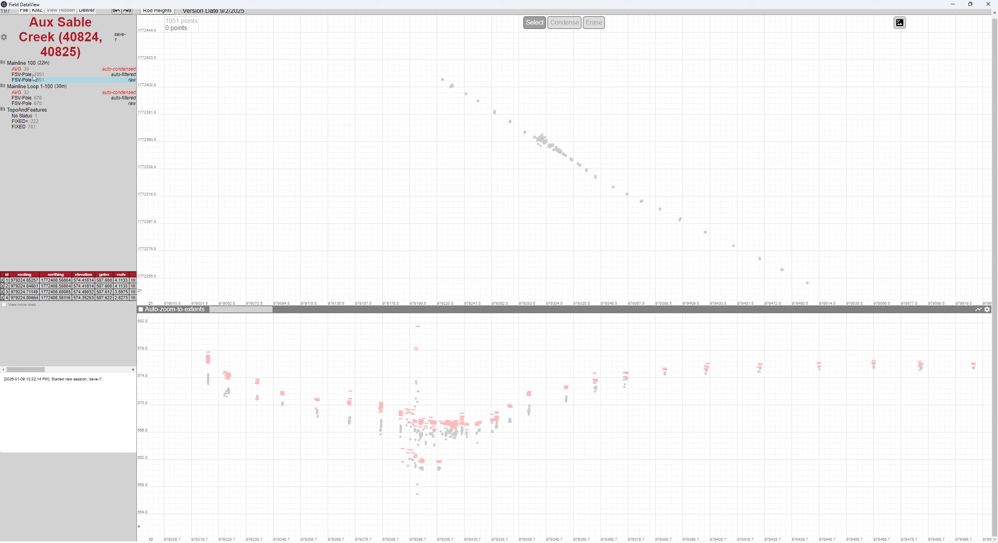
click(111, 75)
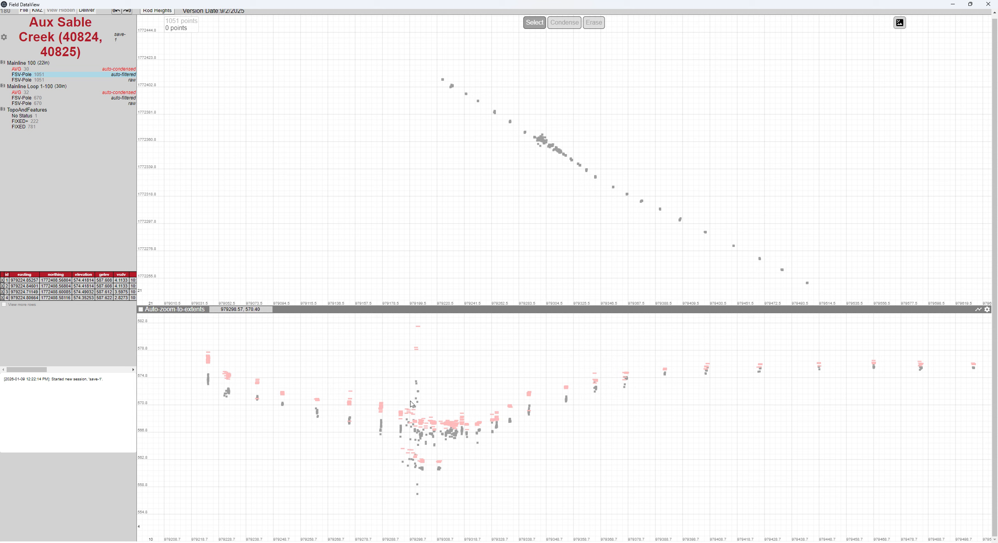
click(35, 81)
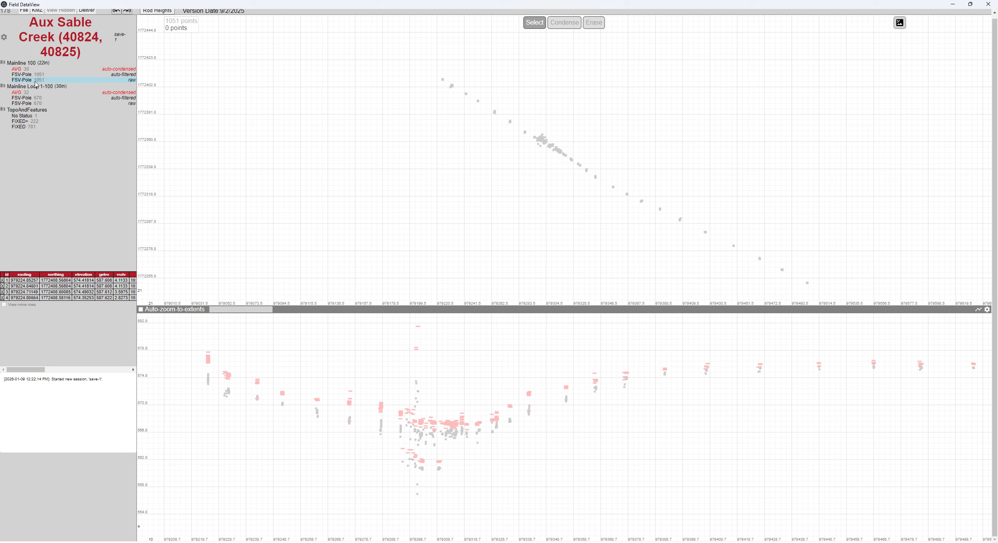
Display Mainline 100's auto-filtered FSV-Pole points with the whole line in the profile view
click(35, 74)
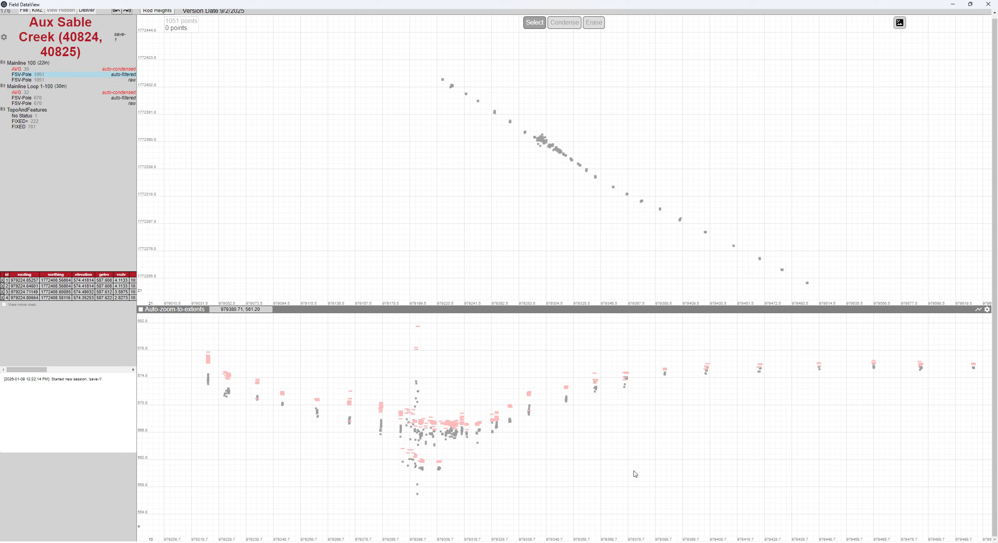
scroll(623, 478, down, 2)
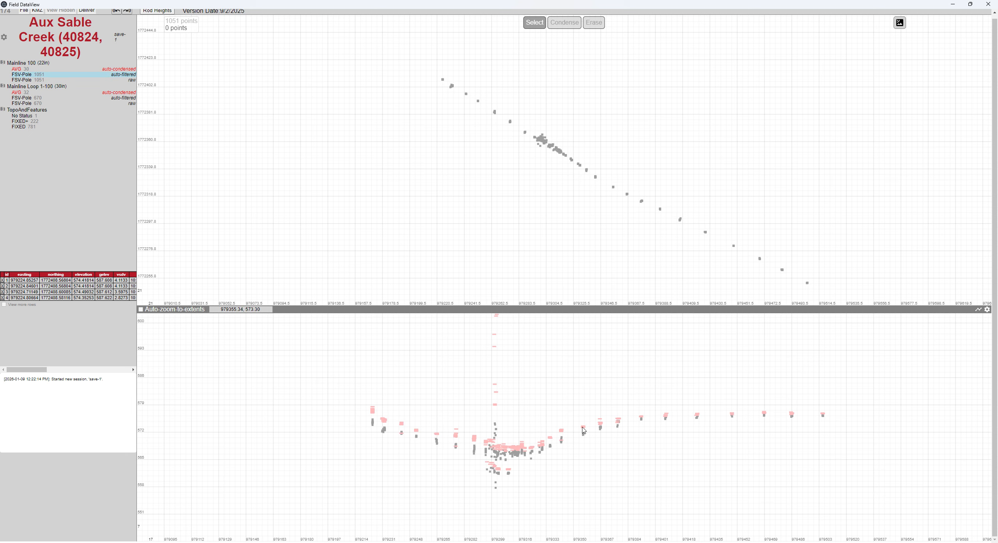
middle_drag(582, 427, 575, 409)
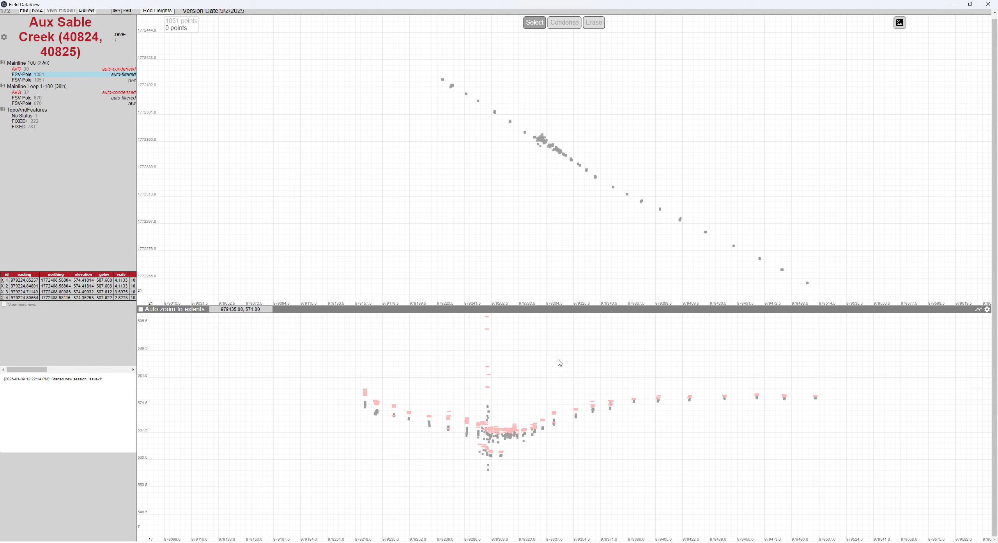
middle_drag(698, 425, 635, 428)
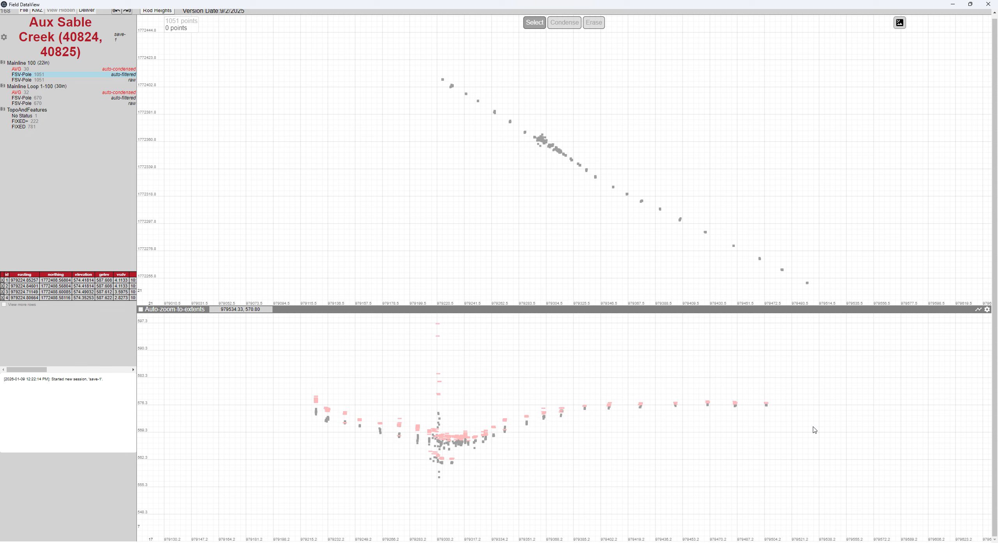
middle_drag(704, 465, 722, 456)
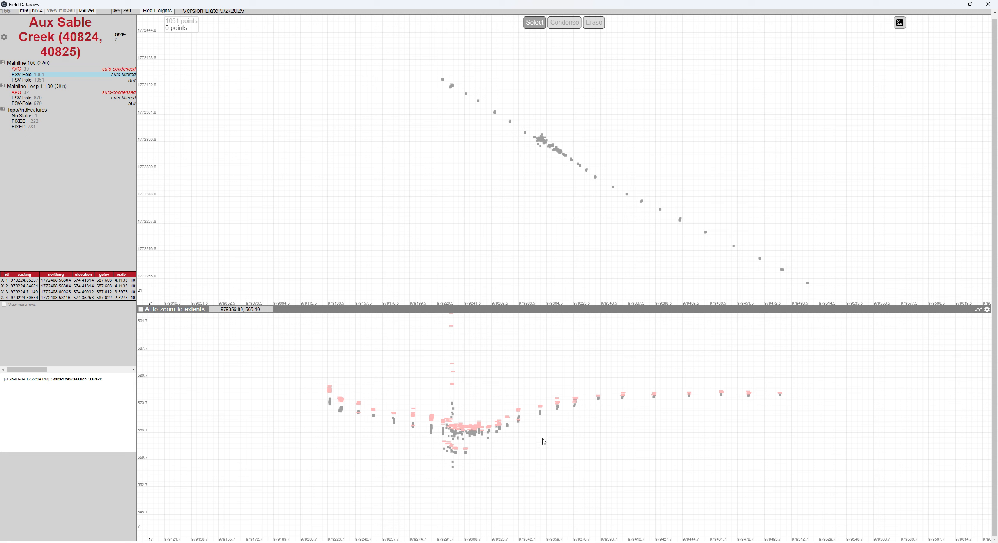
key(ctrl+a)
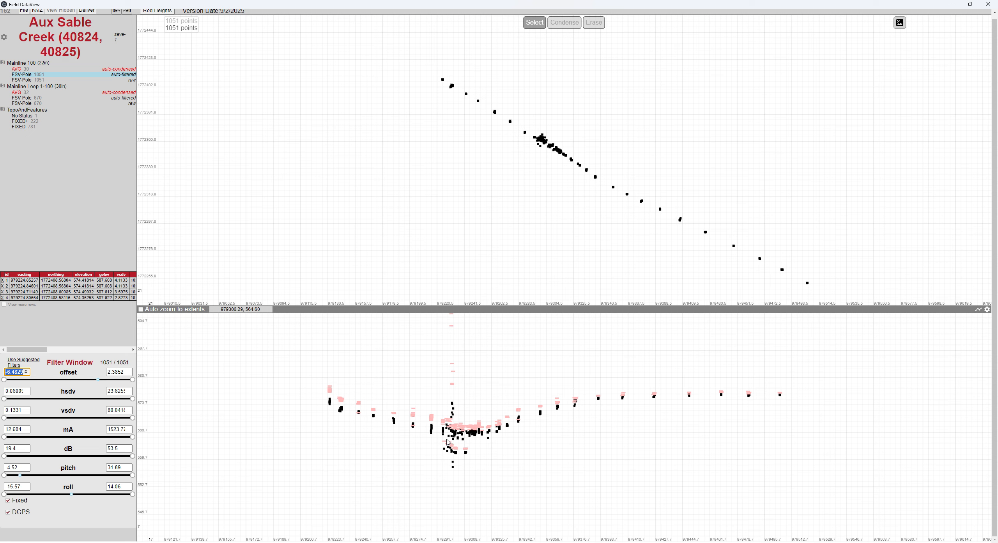
key(Escape)
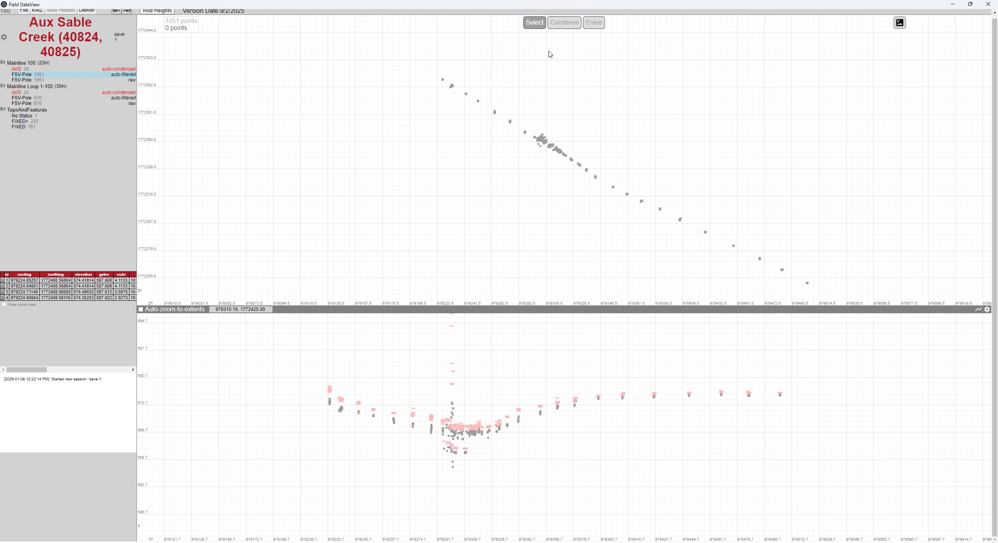
scroll(448, 68, down, 3)
drag(414, 55, 764, 264)
key(Escape)
Select all of Mainline 100's auto-filtered points in the profile, filter out DGPS and delete the excluded points
drag(238, 325, 862, 524)
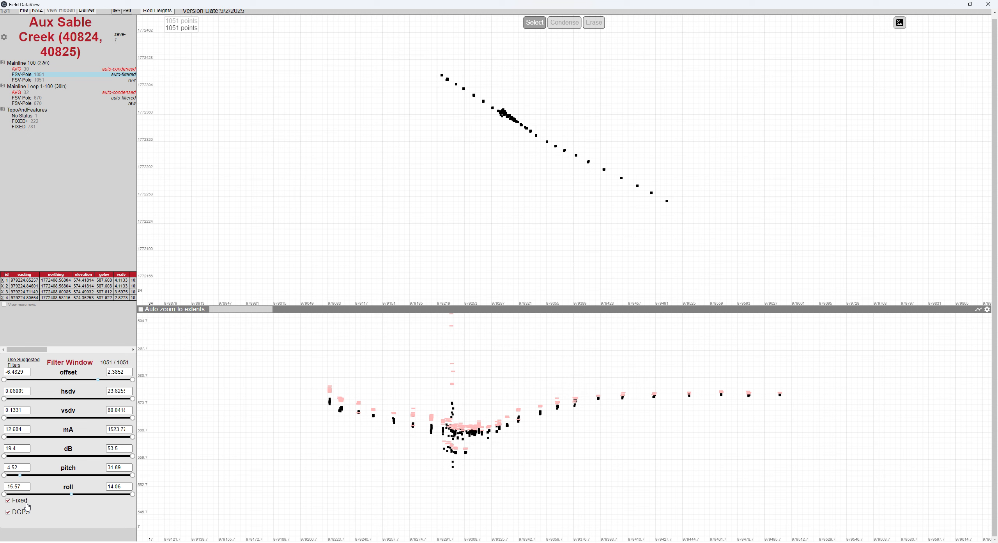
click(8, 515)
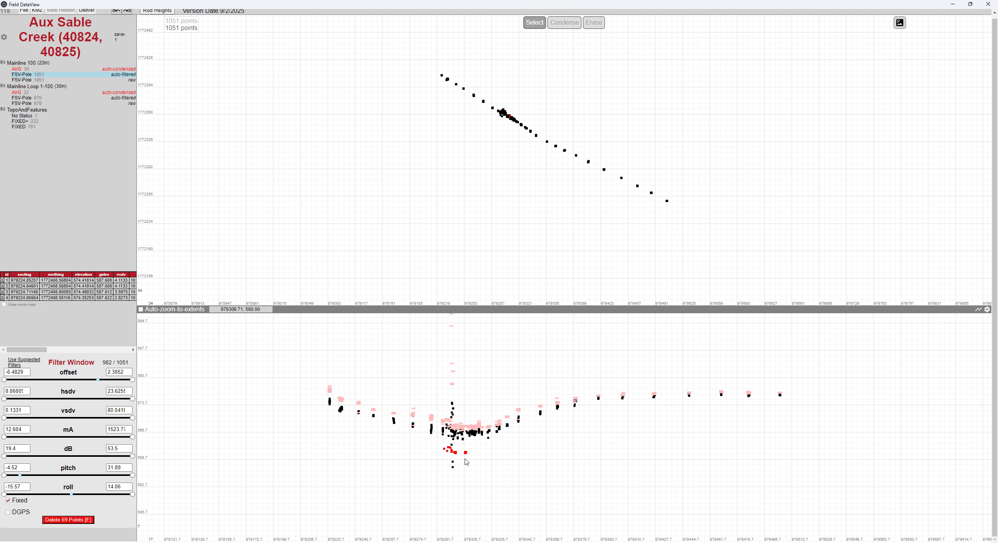
click(74, 520)
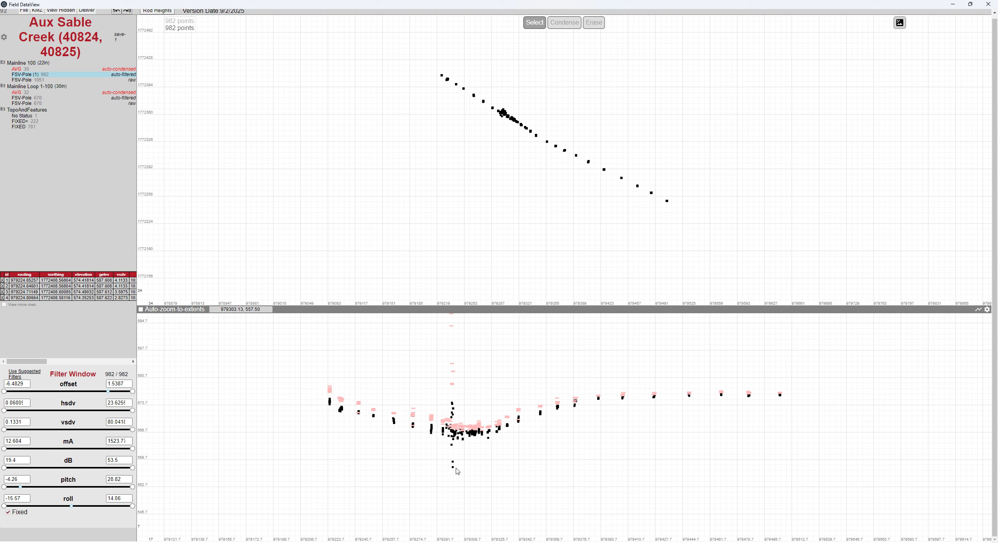
Delete the high-vsdv outliers in three passes, lowering the filter's upper limit to 31.86 in the first and 6.98 in the last
scroll(495, 470, down, 2)
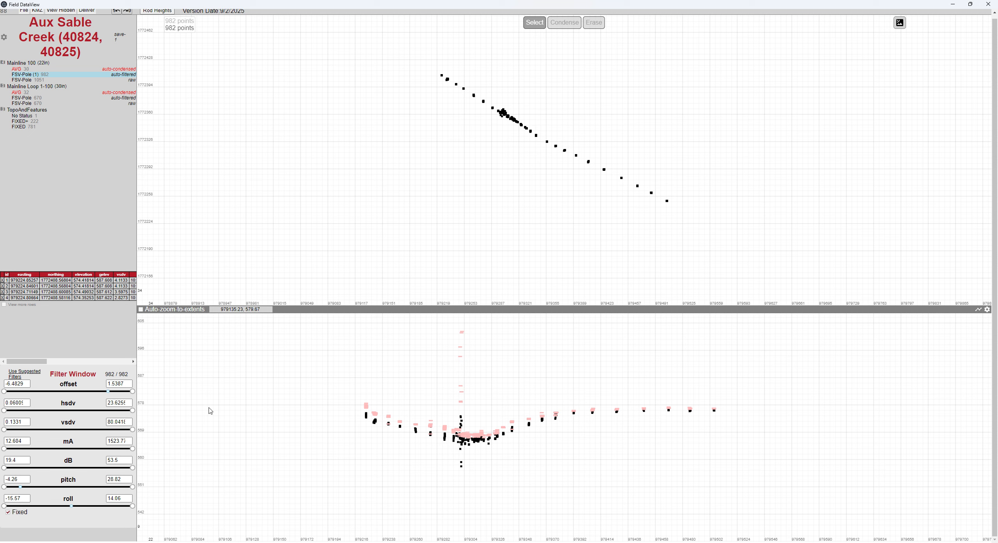
drag(134, 431, 56, 435)
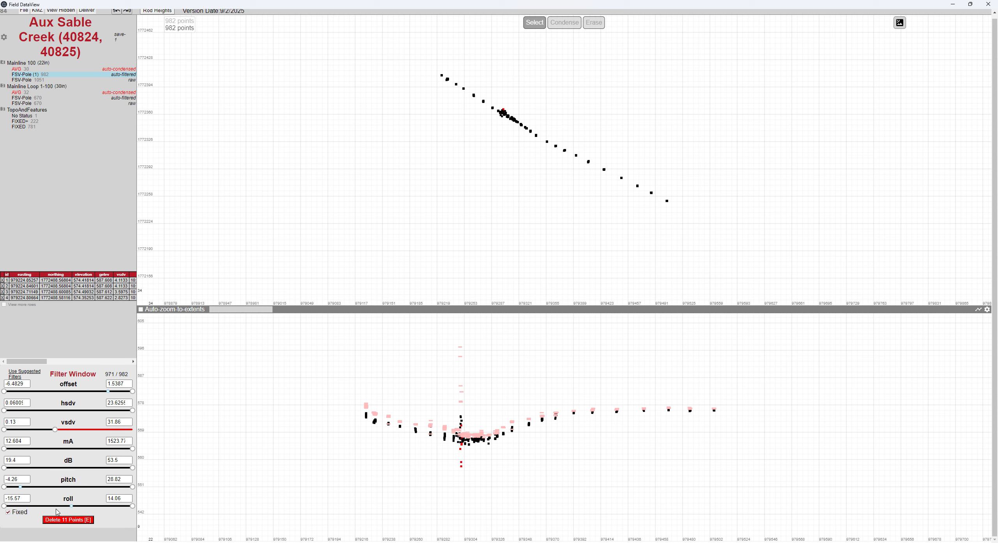
click(56, 521)
drag(130, 432, 57, 431)
click(80, 520)
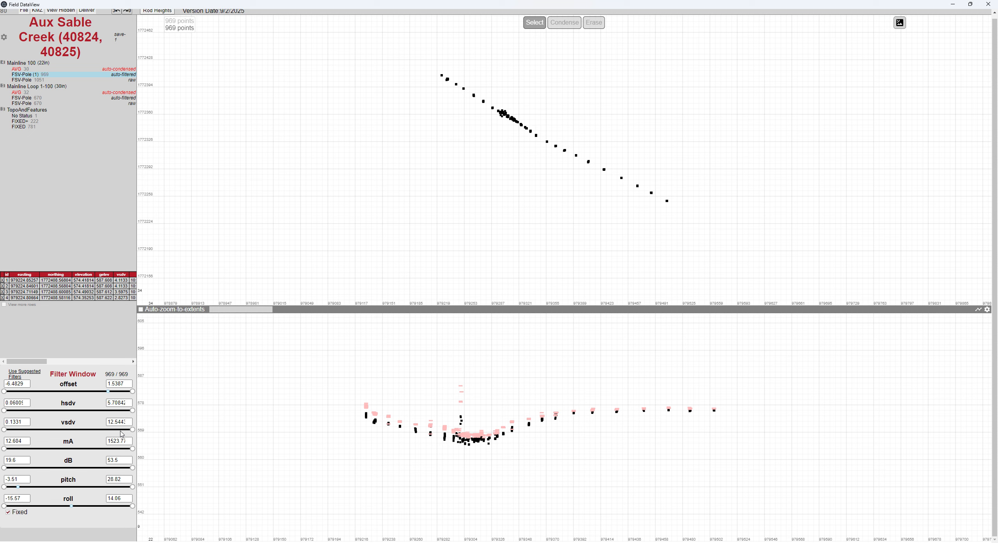
drag(131, 430, 75, 430)
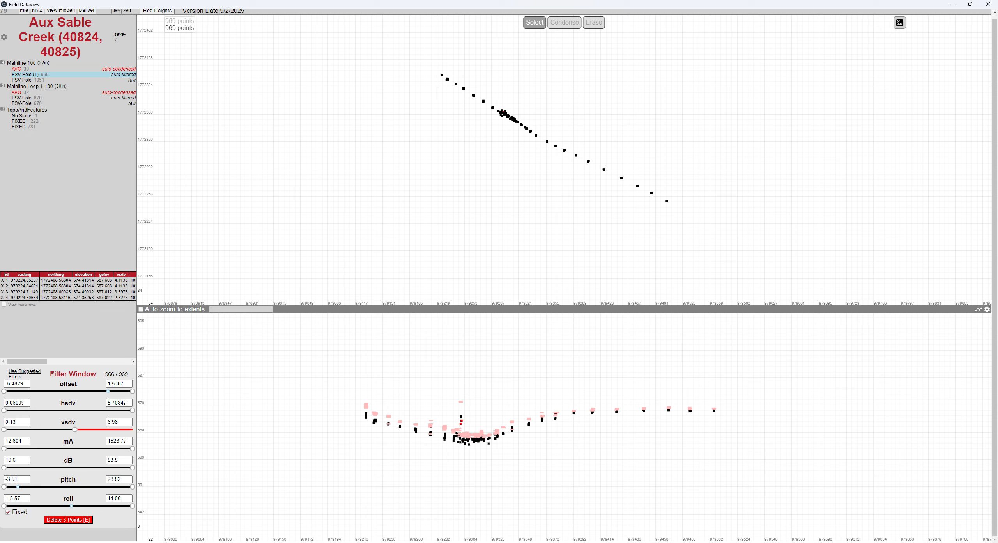
click(84, 522)
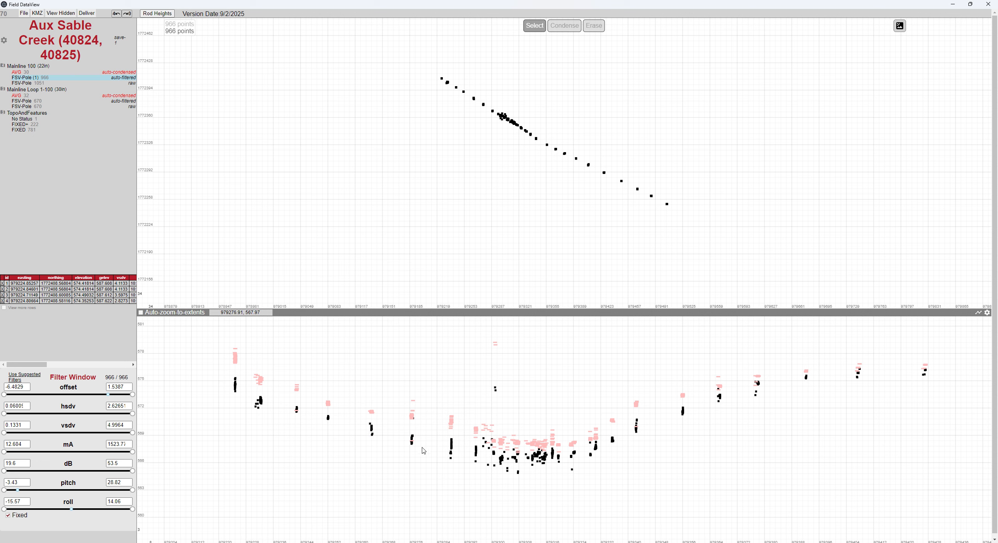
middle_drag(614, 456, 358, 471)
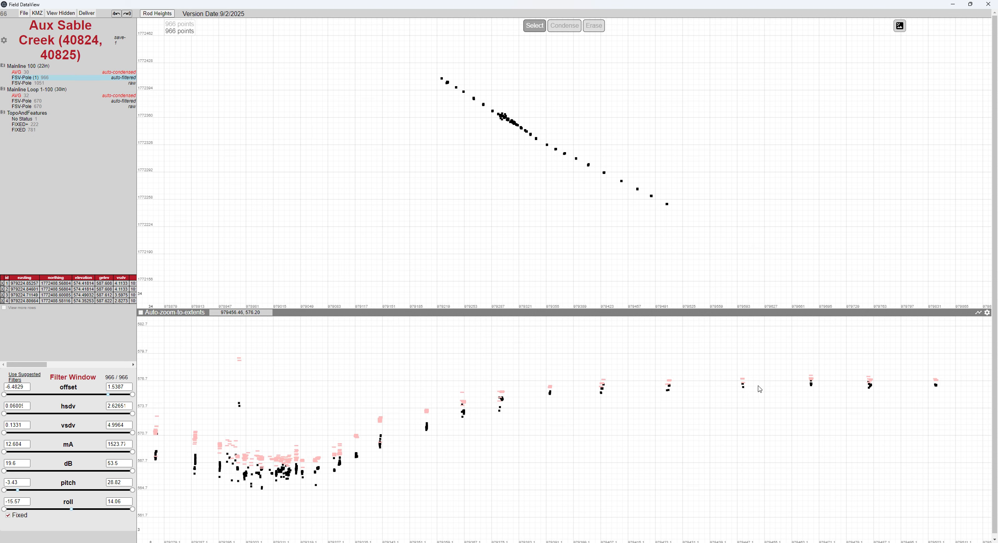
middle_drag(268, 474, 549, 467)
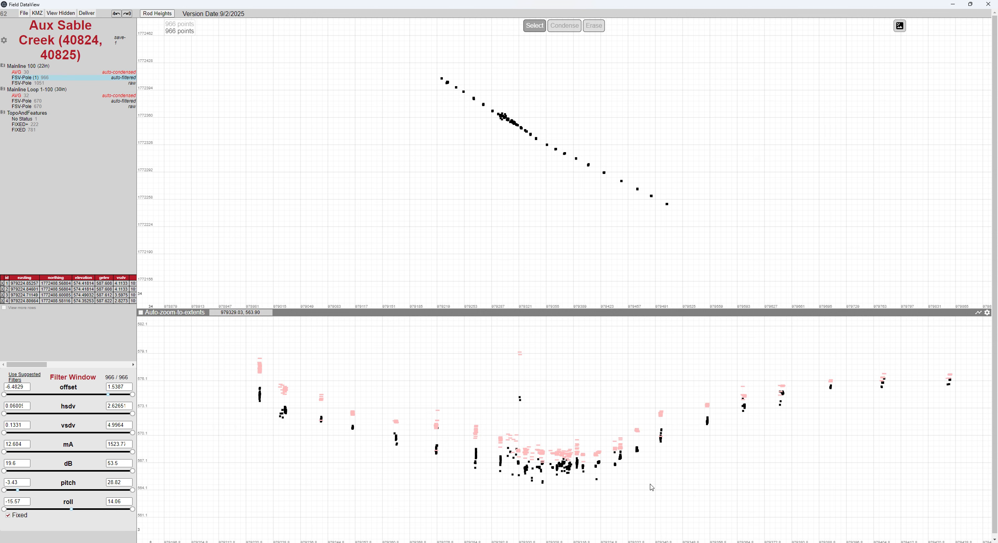
Compare Mainline 100's auto-condensed AVG points with its auto-filtered FSV-Pole points by displaying each set separately
middle_drag(786, 425, 630, 401)
scroll(630, 401, down, 1)
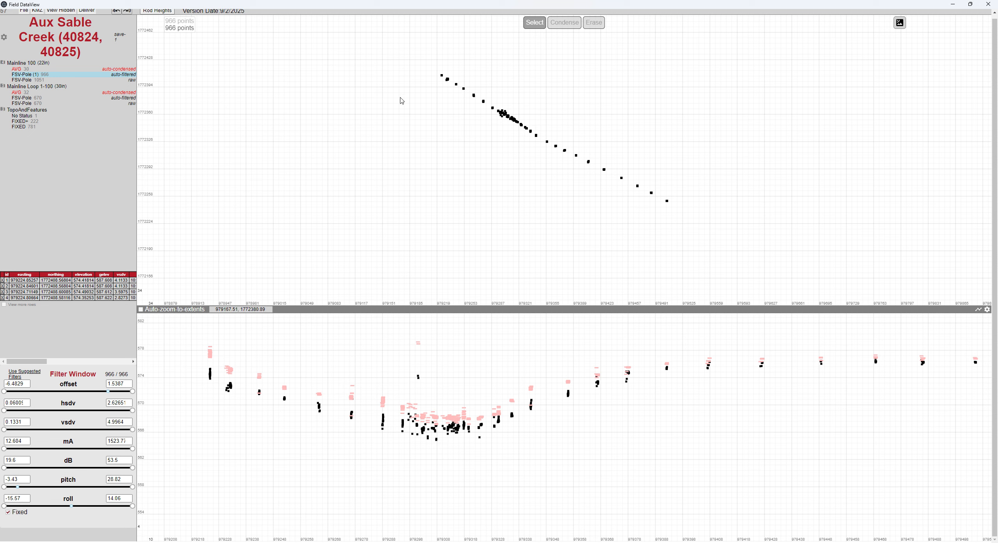
click(114, 69)
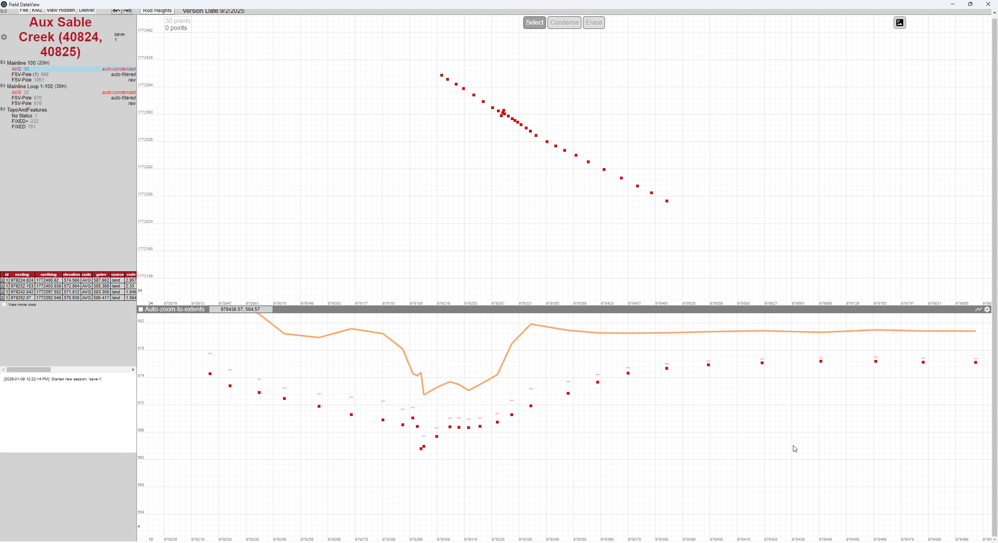
click(64, 75)
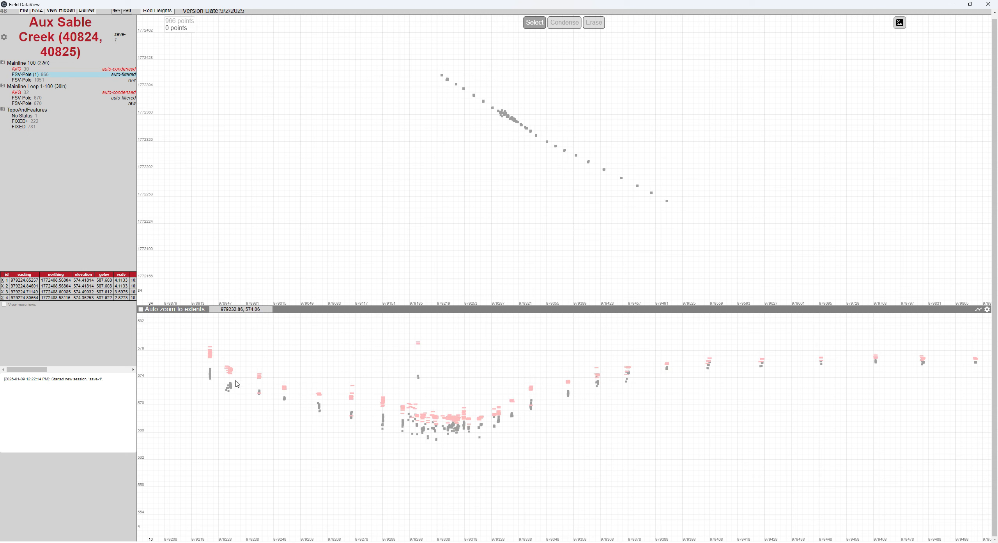
click(128, 70)
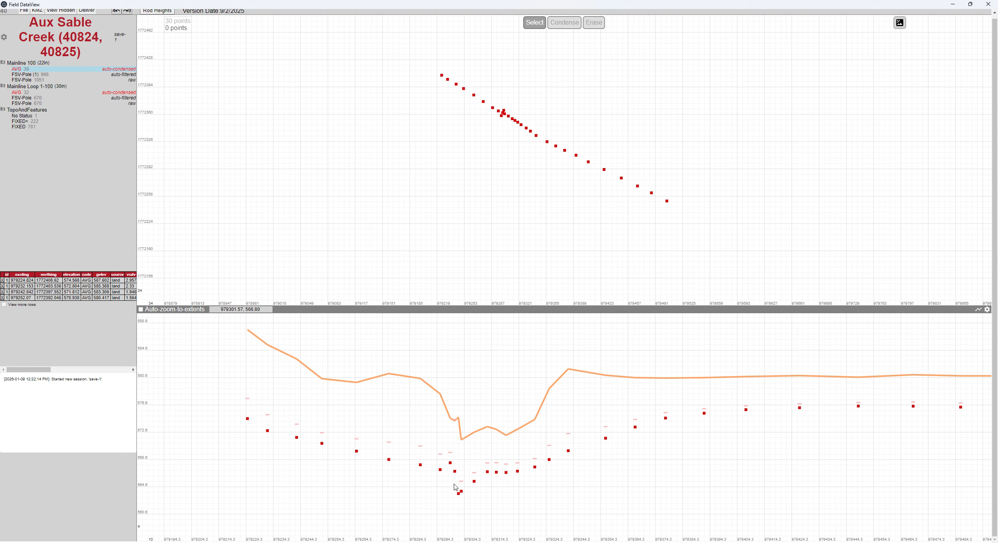
scroll(509, 113, up, 5)
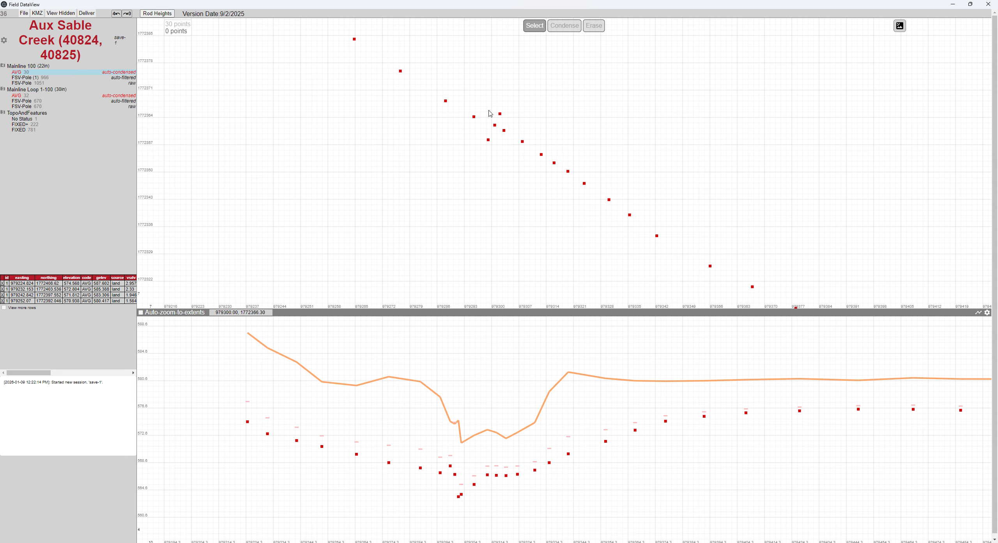
Overlay Mainline 100's auto-filtered FSV-Pole points on its AVG points and examine how they match along the whole profile
click(124, 78)
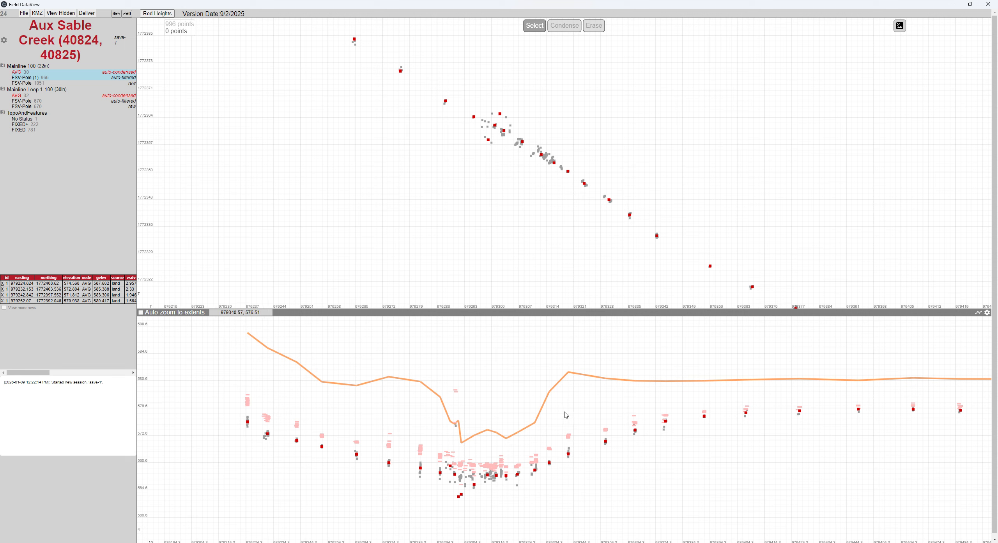
scroll(521, 475, down, 3)
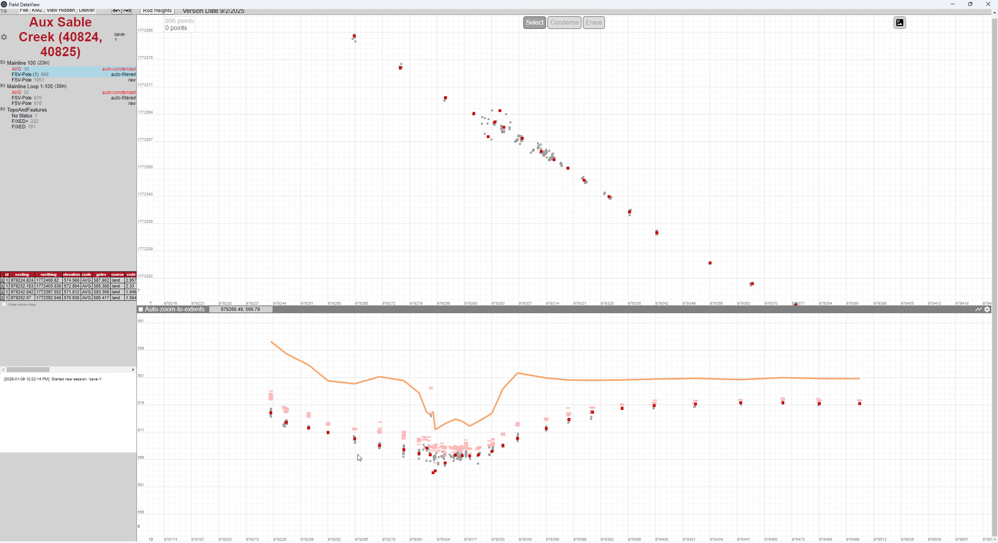
drag(342, 429, 362, 430)
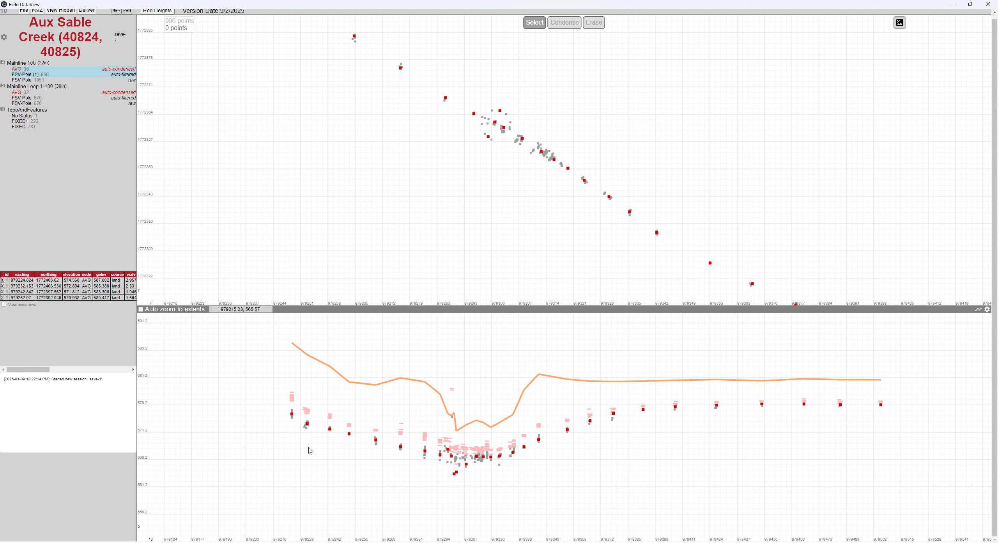
scroll(382, 408, up, 3)
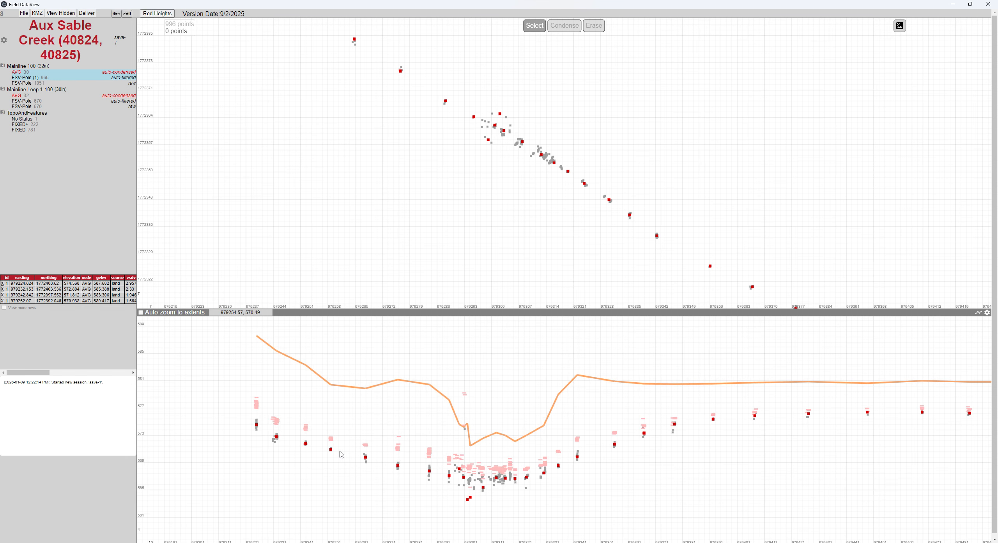
drag(341, 454, 337, 441)
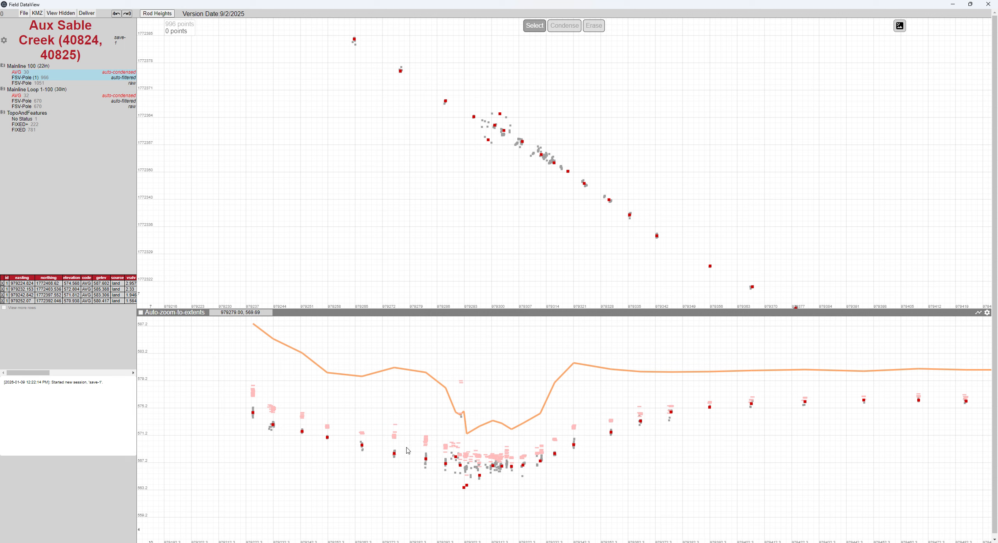
drag(798, 427, 701, 430)
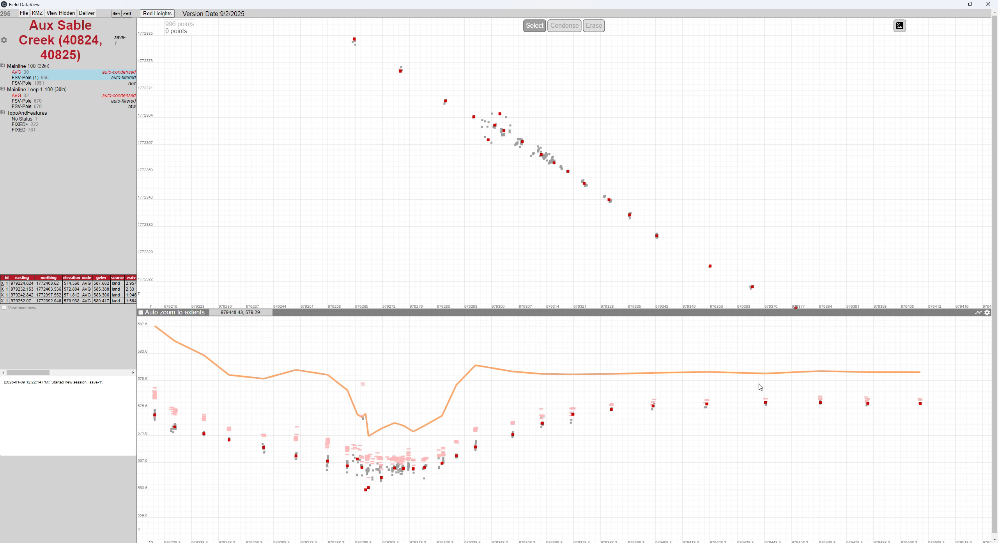
middle_drag(409, 394, 498, 406)
scroll(609, 430, down, 1)
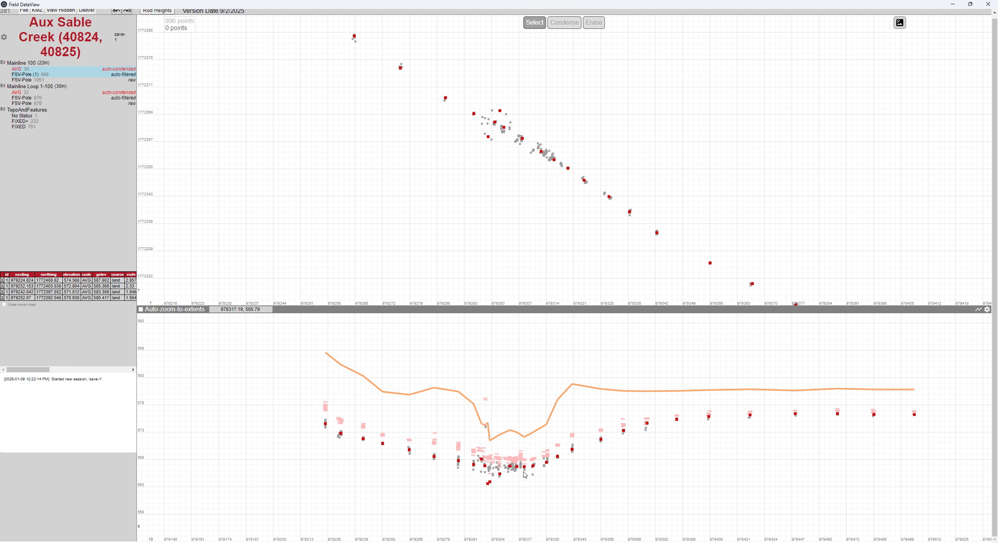
Review all of Mainline Loop 1-100's point sets together and its auto-filtered FSV-Pole points alone in plan and profile
click(34, 90)
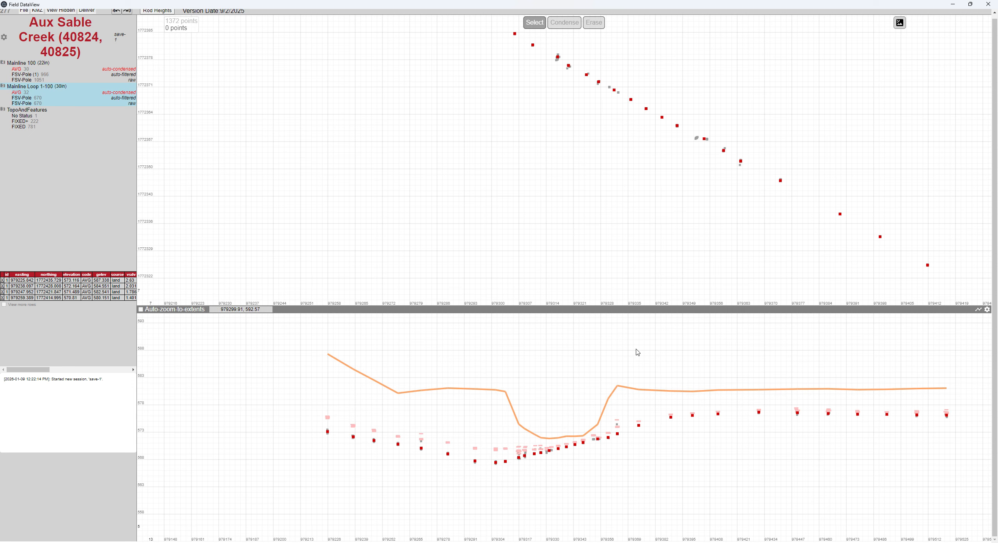
drag(862, 447, 759, 441)
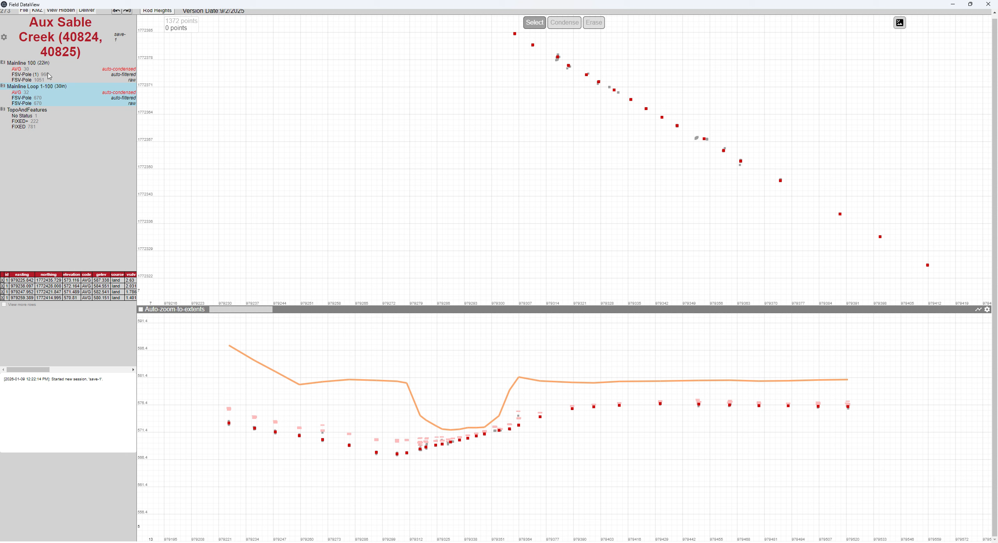
click(41, 98)
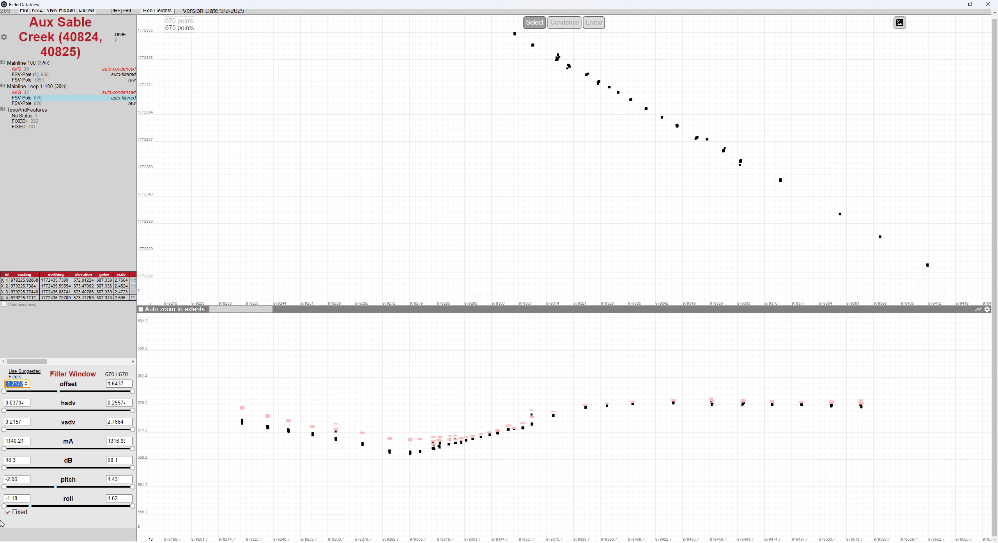
click(9, 514)
middle_drag(827, 459, 843, 459)
scroll(566, 195, down, 5)
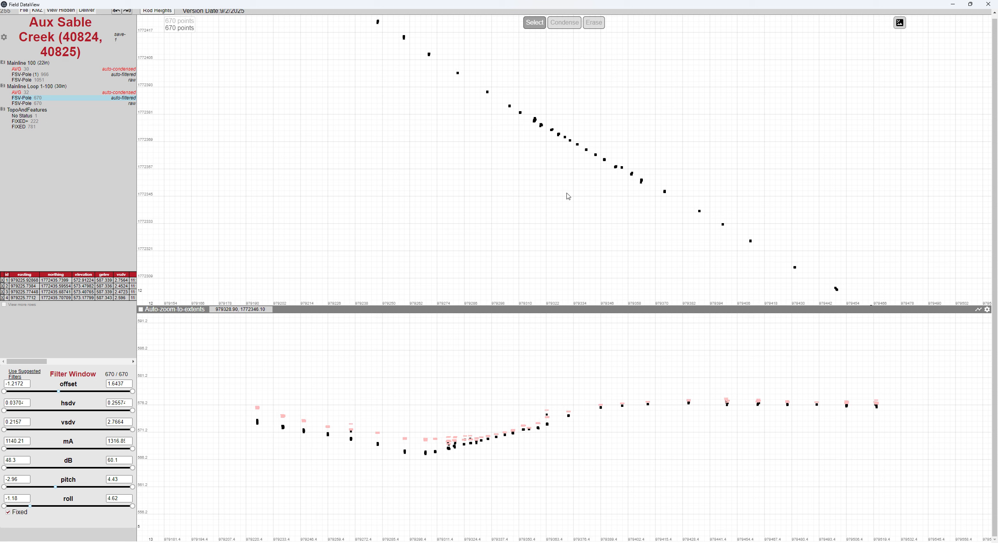
Display the auto-condensed AVG points of Mainline Loop 1-100 and Mainline 100 together
click(70, 98)
click(16, 92)
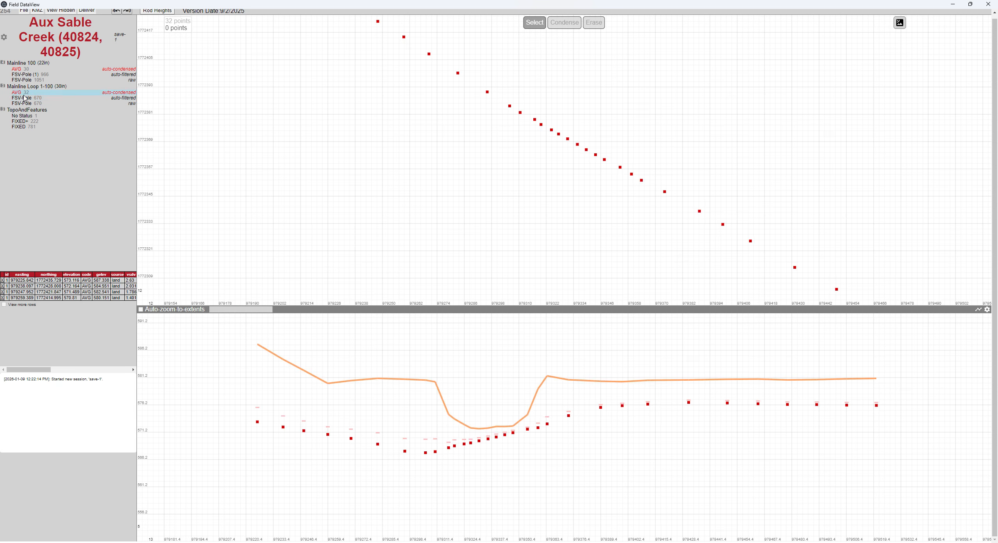
ctrl+click(17, 69)
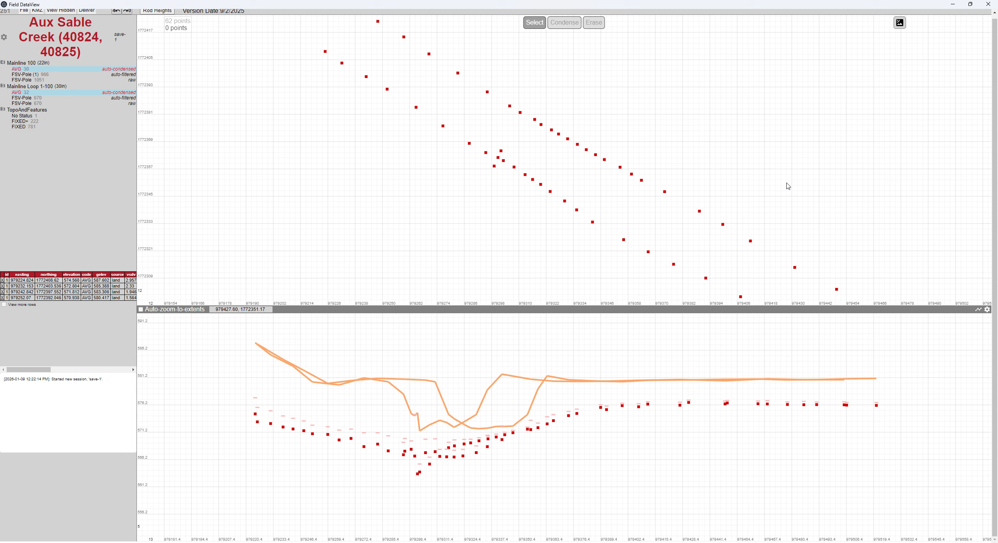
Examine all TopoAndFeatures points in plan view and overlay the AVG points of both mainlines on them
click(37, 111)
scroll(572, 222, down, 3)
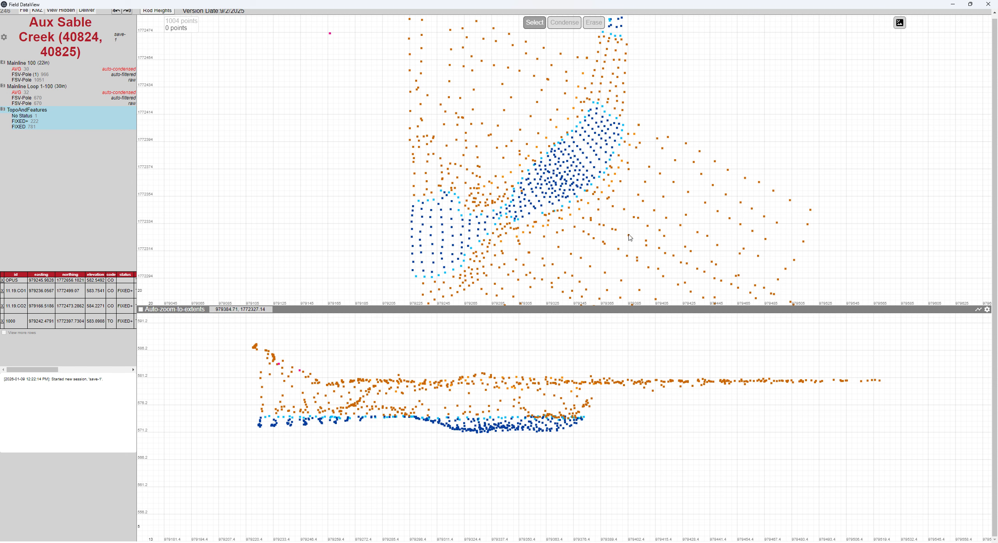
scroll(630, 237, down, 2)
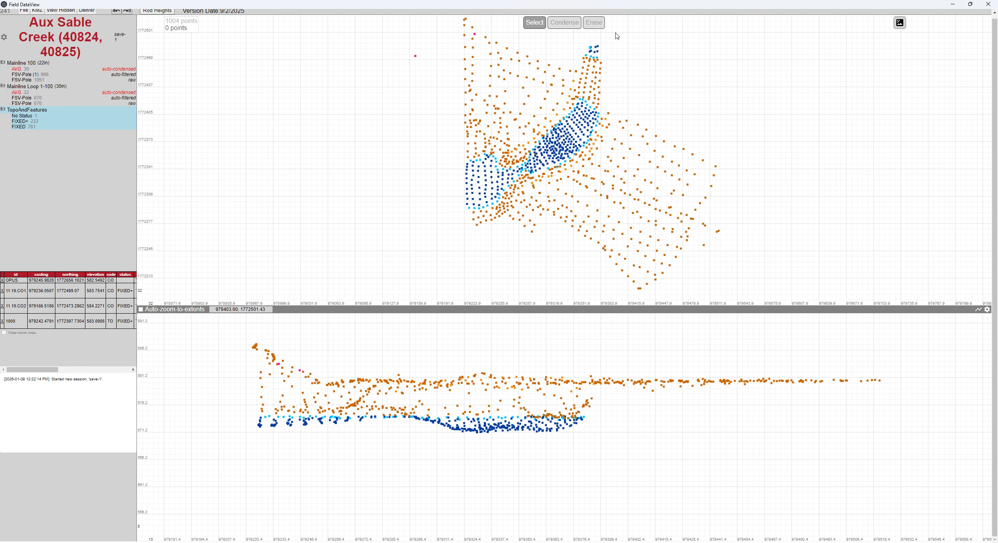
drag(604, 55, 615, 82)
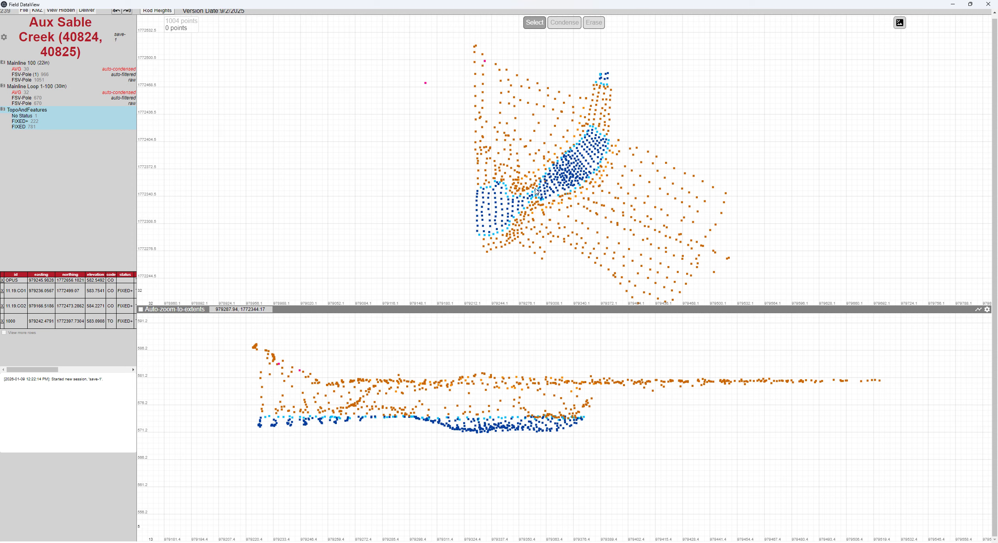
scroll(536, 191, up, 5)
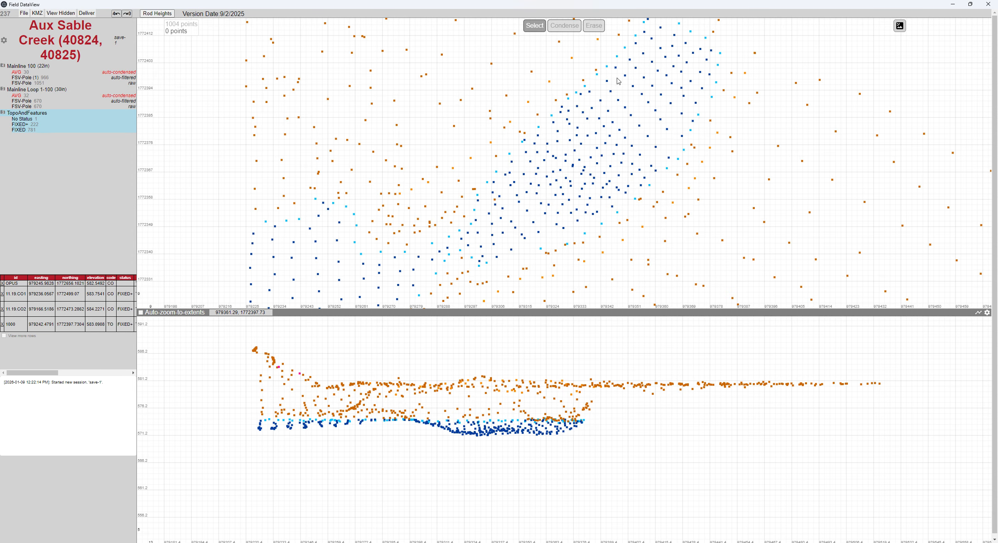
click(31, 74)
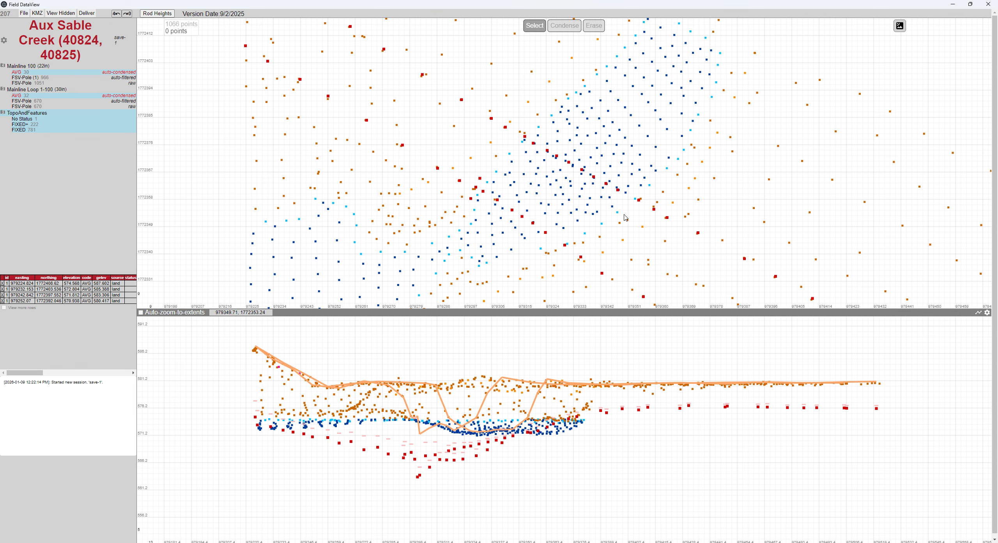
scroll(626, 217, down, 5)
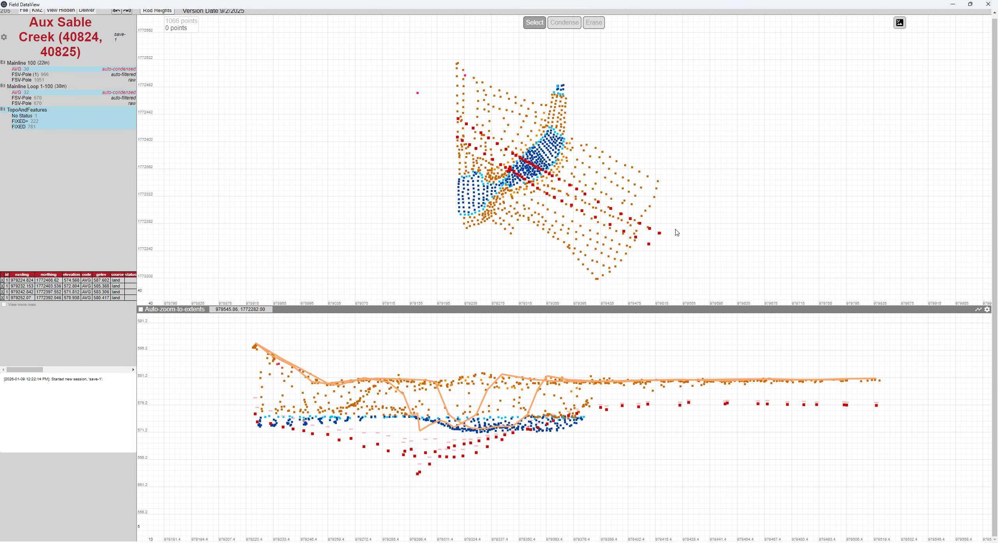
Inspect the TopoAndFeatures points by status, showing FIXED, FIXED+ and No Status separately and the whole group again
click(22, 127)
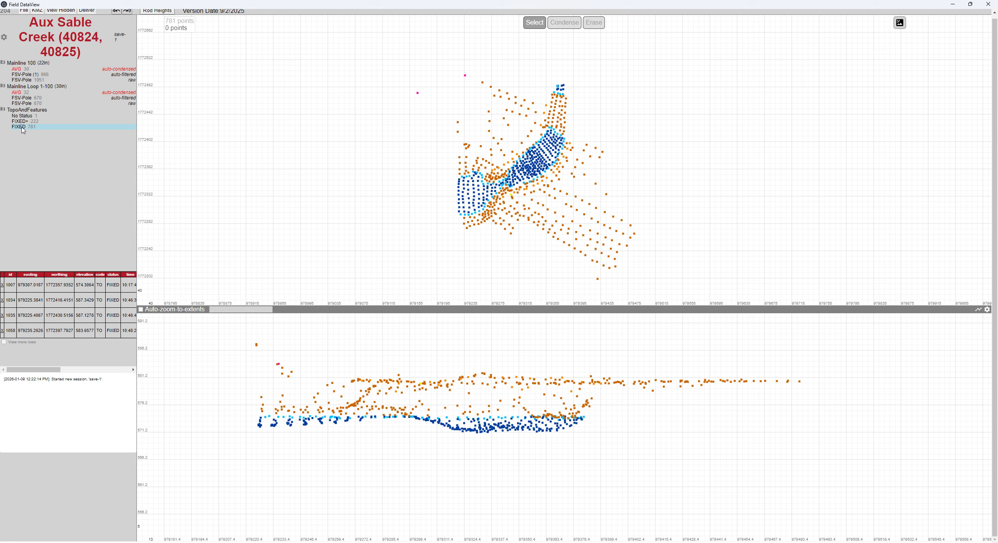
click(27, 122)
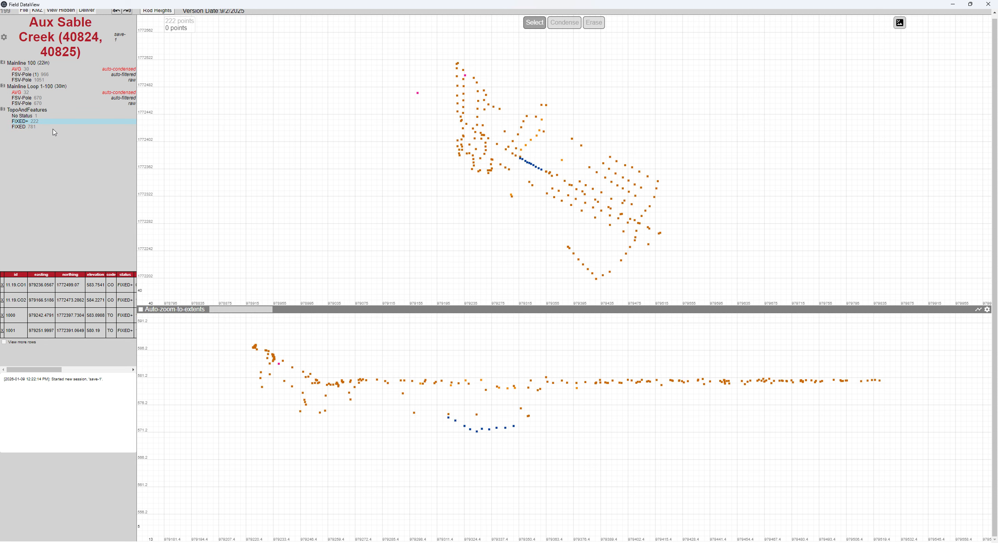
click(31, 116)
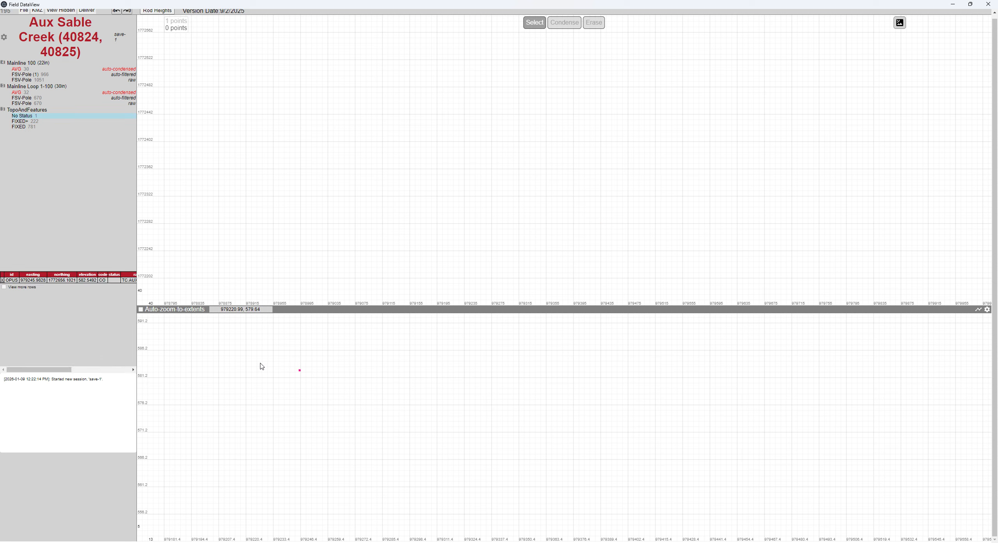
drag(265, 359, 363, 407)
click(28, 111)
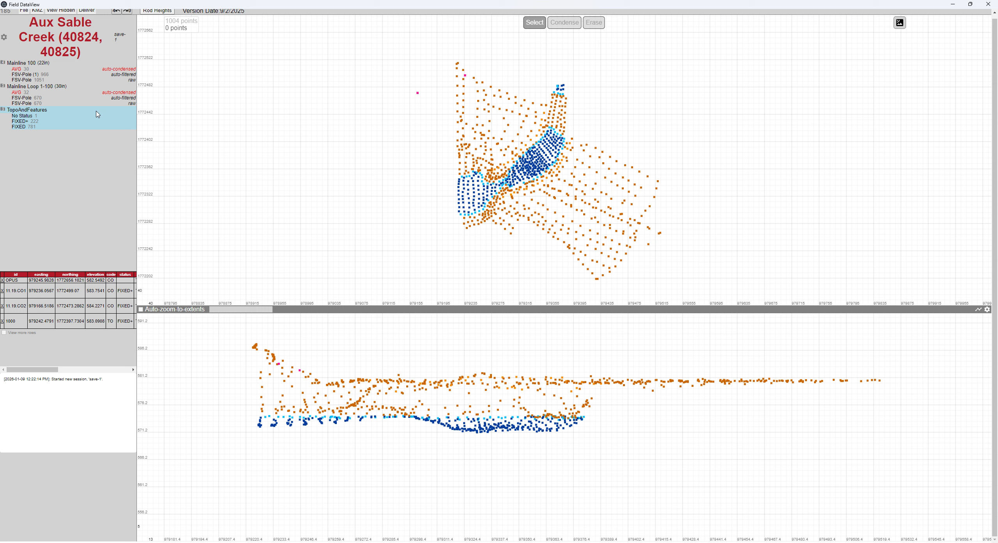
Add both mainlines' AVG points back over the topo points and examine the full extent of the combined data in plan and profile
click(28, 93)
click(24, 69)
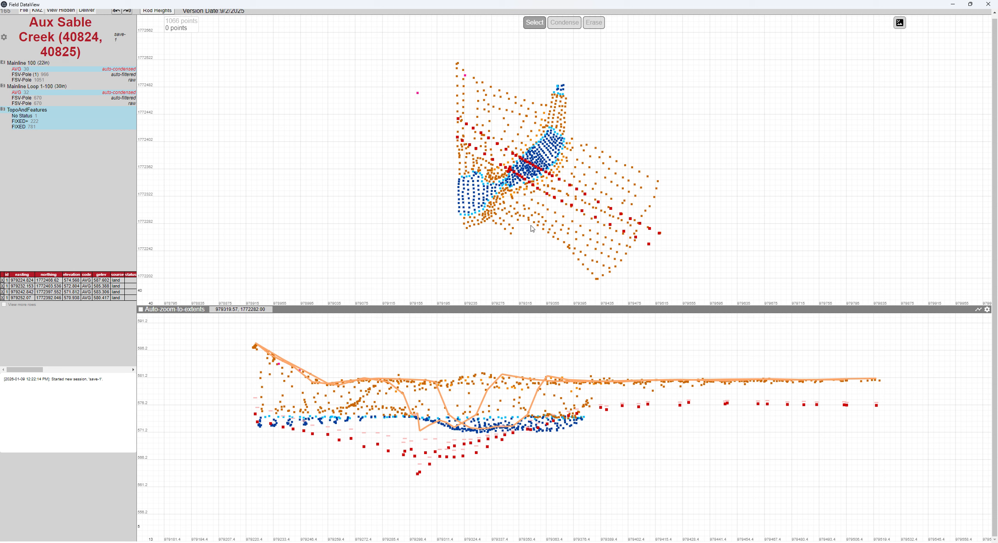
scroll(627, 188, down, 8)
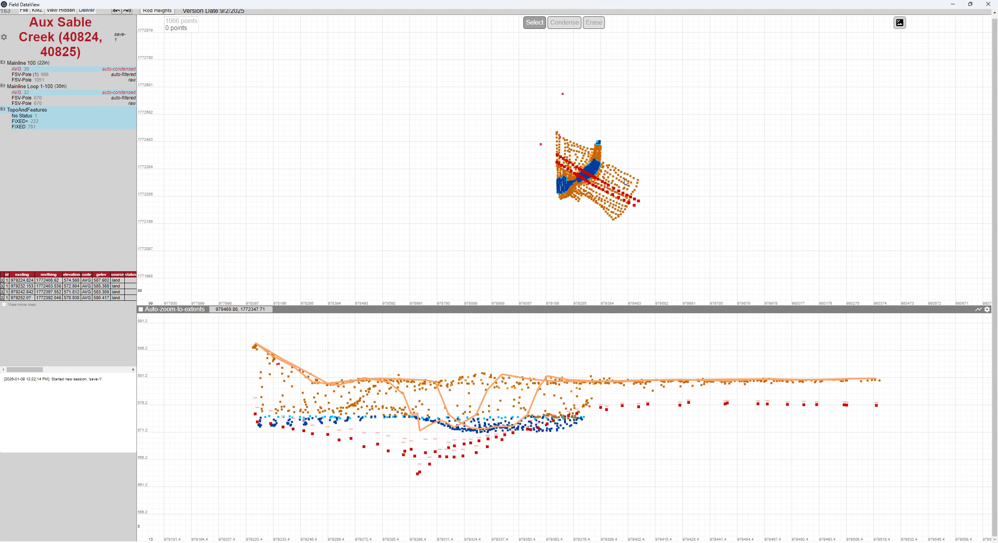
scroll(629, 189, down, 2)
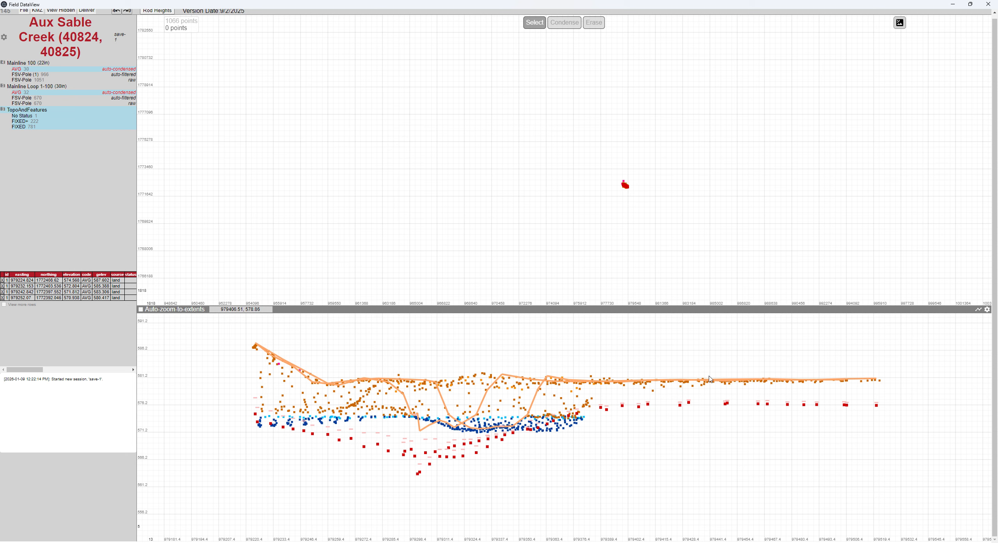
scroll(725, 386, up, 3)
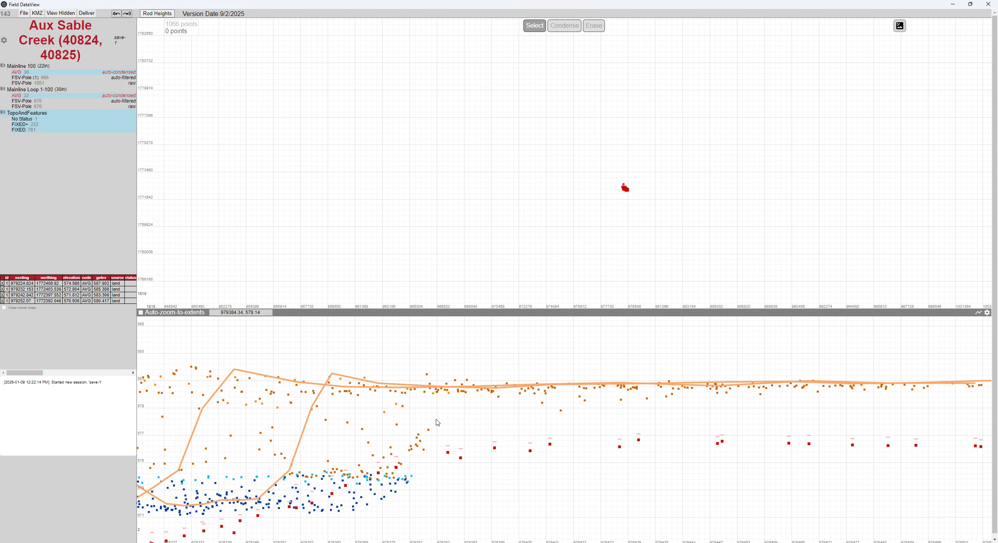
scroll(437, 422, down, 5)
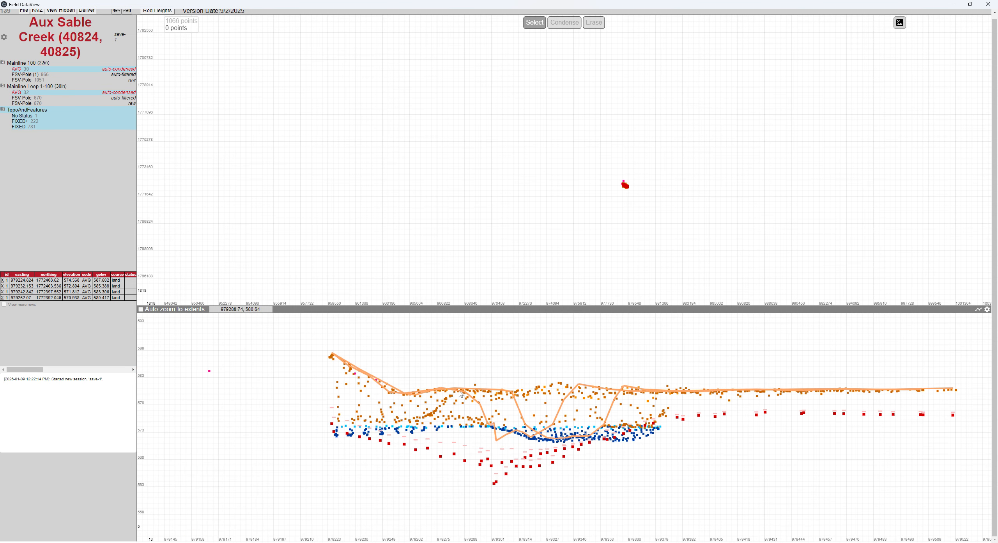
drag(526, 328, 490, 369)
scroll(551, 375, down, 2)
scroll(692, 362, down, 2)
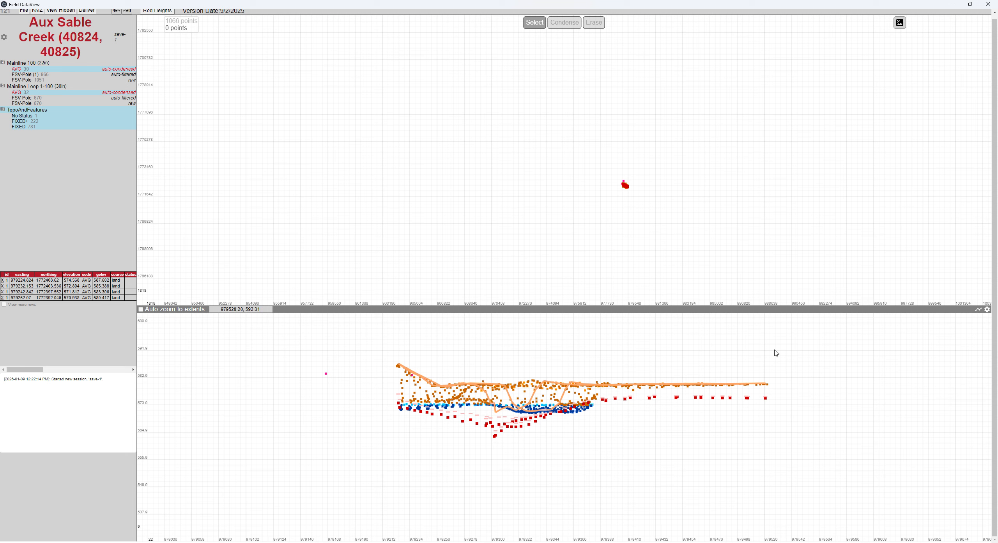
drag(821, 371, 813, 372)
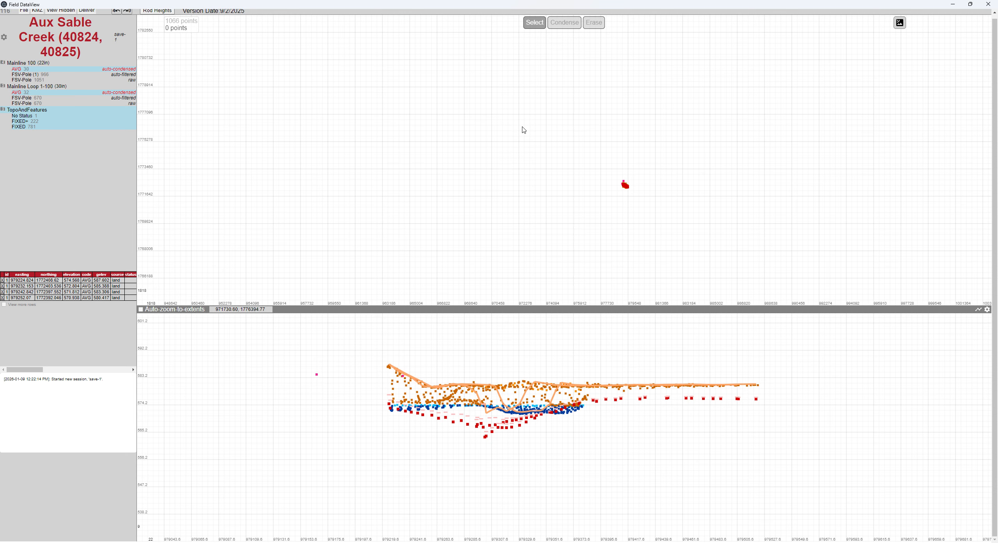
Generate a Sparse KMZ of the displayed points, reload it in Google Earth to examine them over the imagery, and return to Field DataView
scroll(624, 186, up, 5)
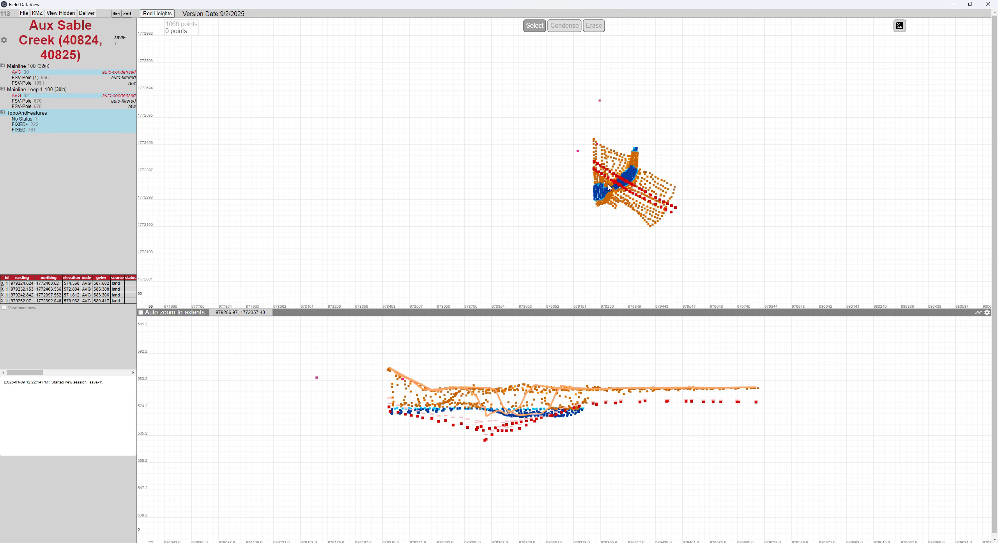
scroll(609, 187, up, 3)
click(37, 13)
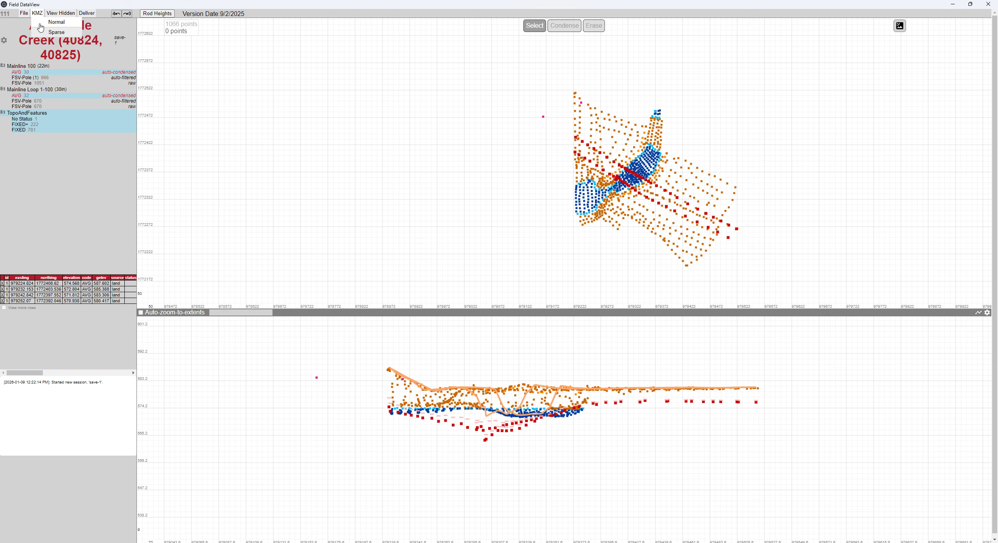
click(40, 24)
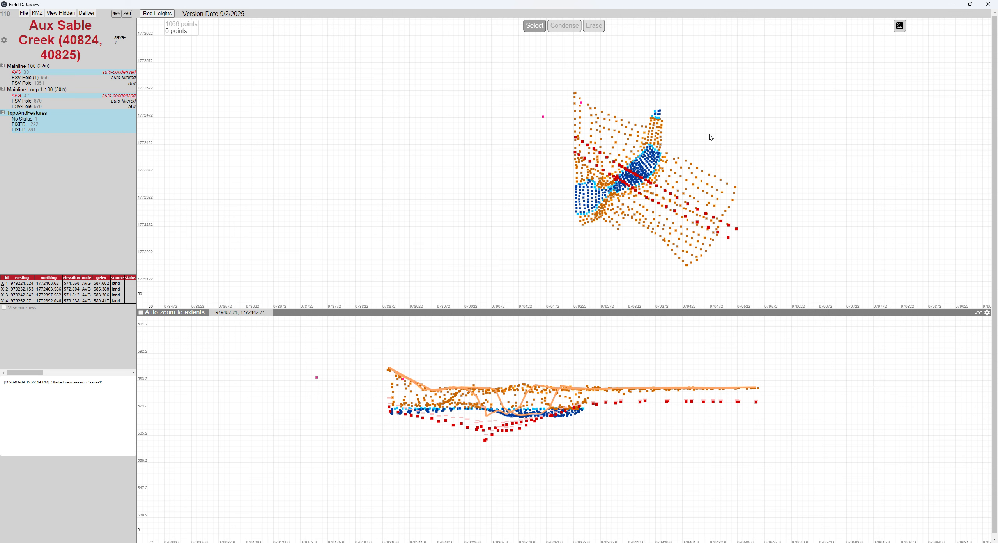
mouse_move(37, 15)
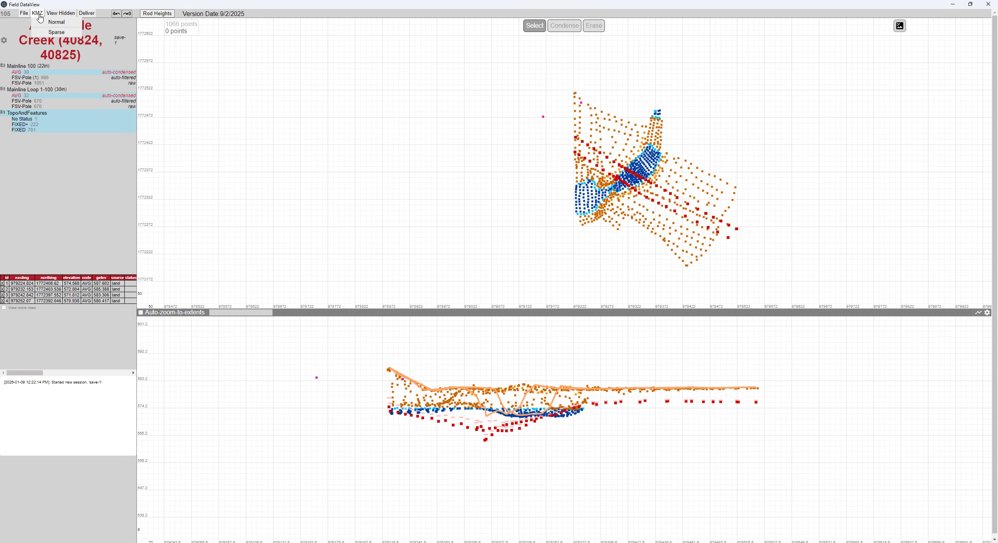
click(50, 32)
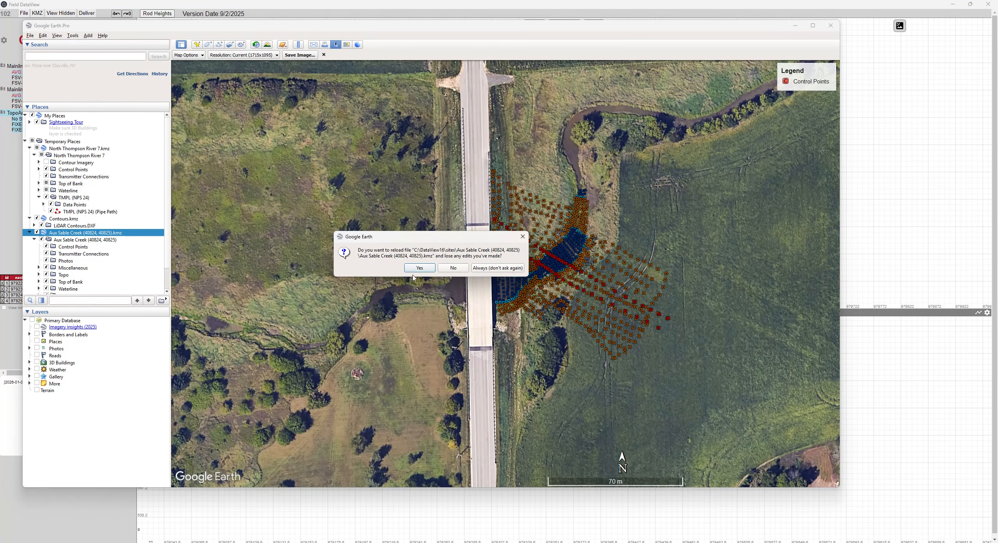
click(419, 268)
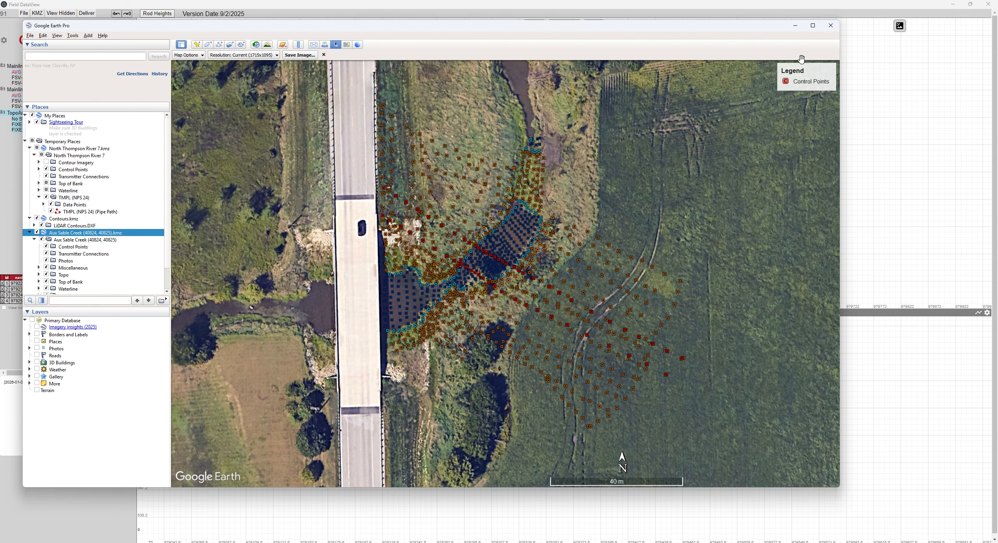
click(795, 26)
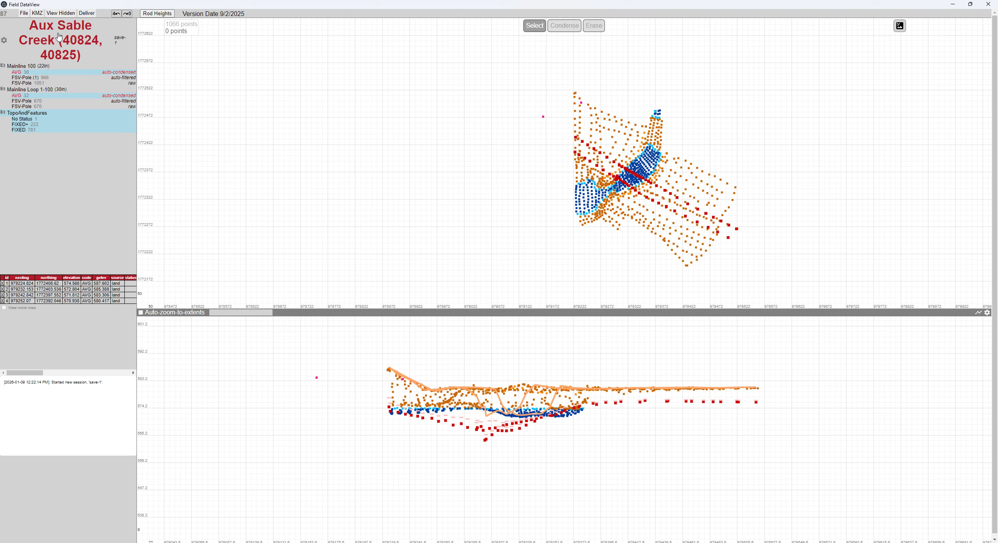
mouse_move(39, 15)
click(37, 13)
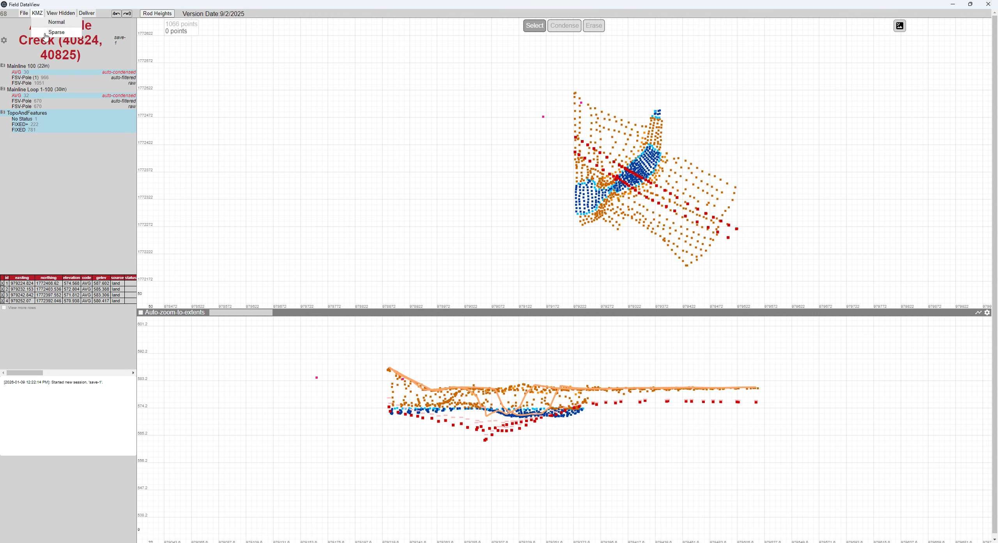
click(56, 32)
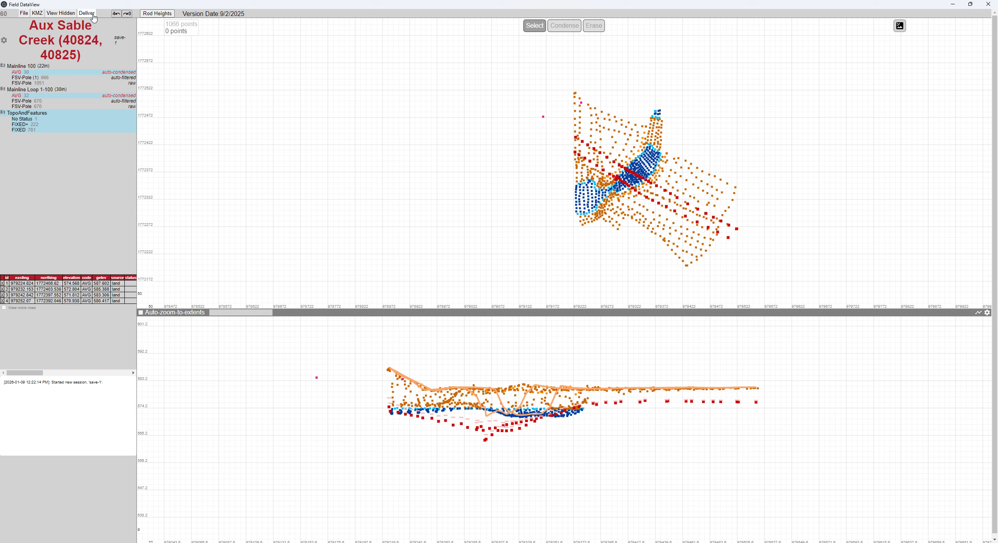
Start delivering the site and examine the verification screenshots everything.png, Mainline 100.png and Mainline Loop 1-100.png
drag(546, 199, 468, 223)
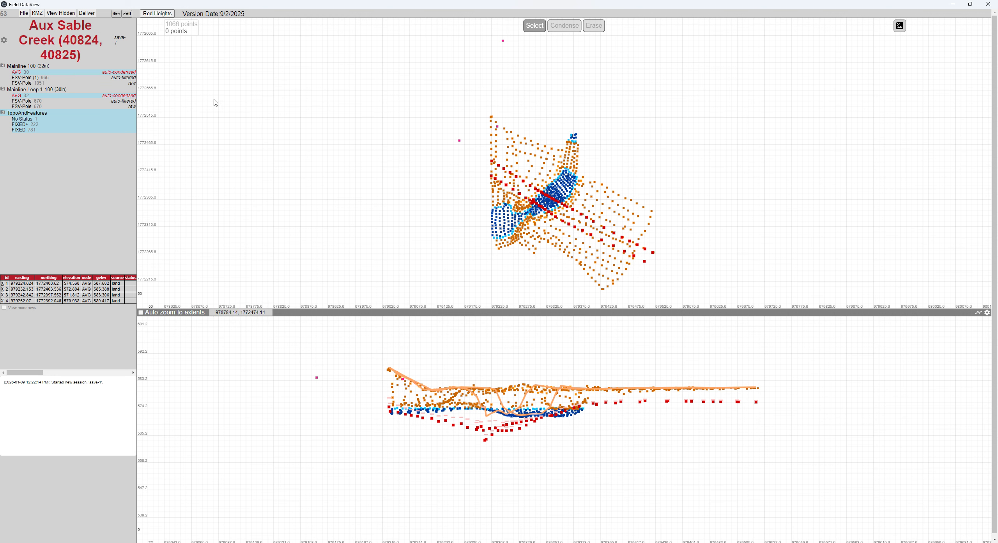
click(88, 13)
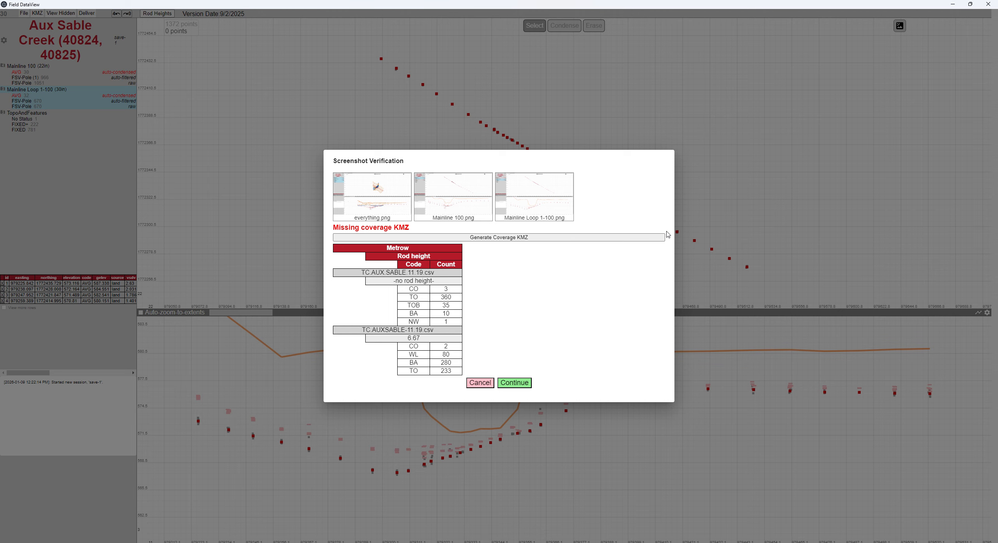
click(385, 201)
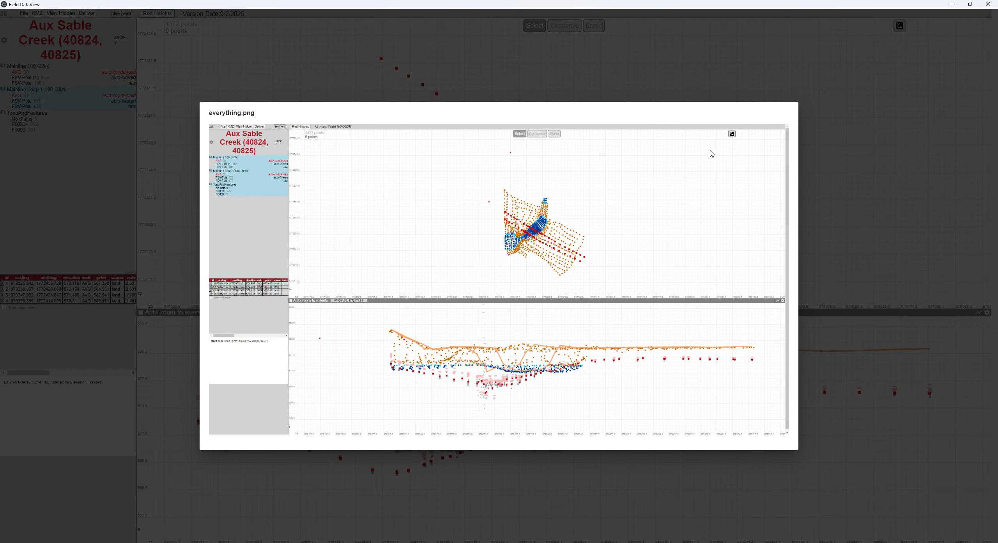
click(840, 185)
click(489, 201)
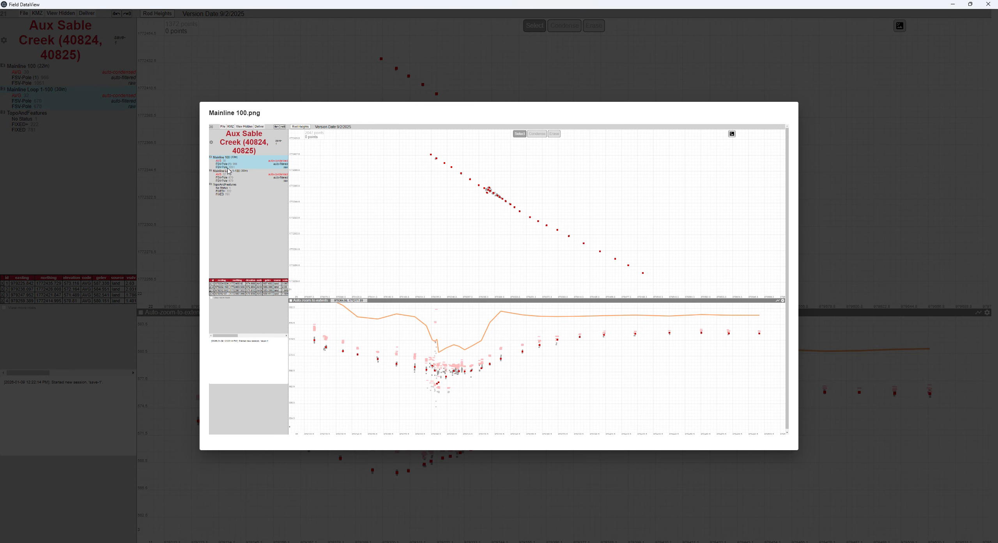
click(607, 229)
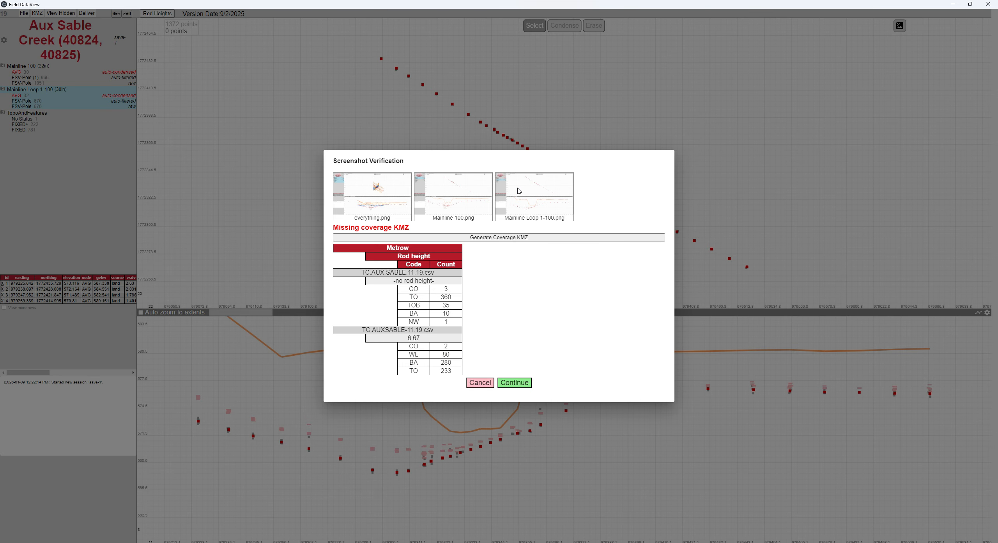
click(518, 190)
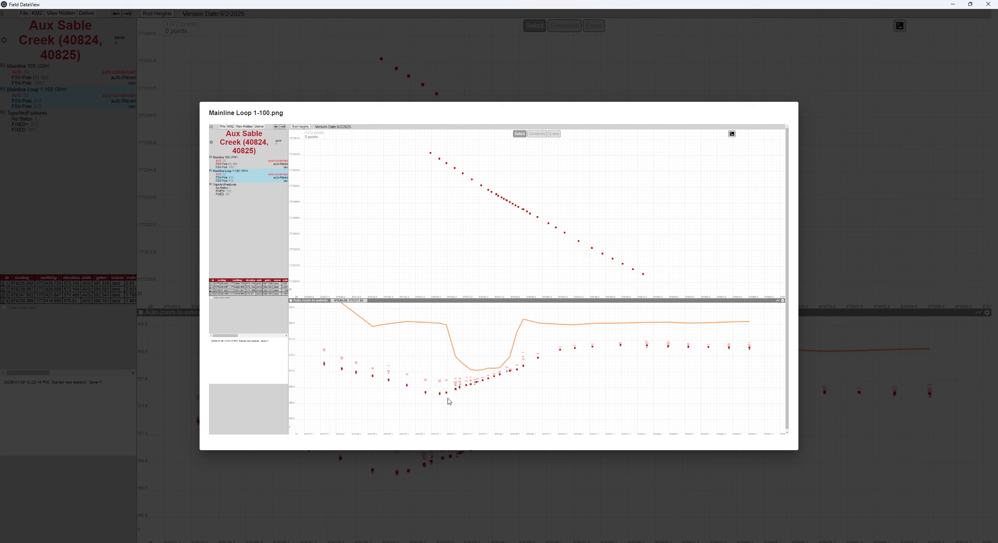
click(842, 262)
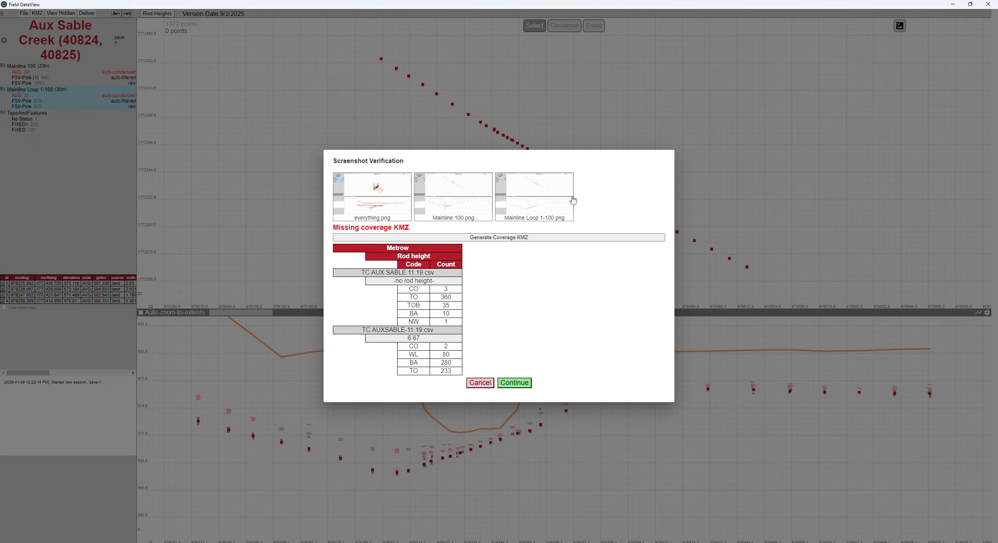
Generate the coverage KMZ and check it in Google Earth, returning to Field DataView to continue the site's packaging and upload
click(494, 239)
click(548, 542)
click(426, 271)
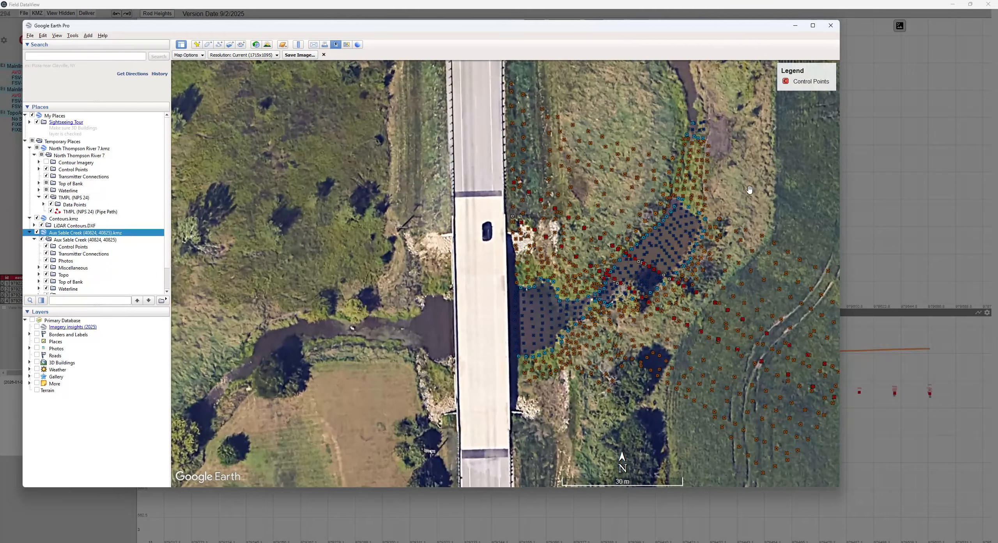
scroll(682, 215, down, 3)
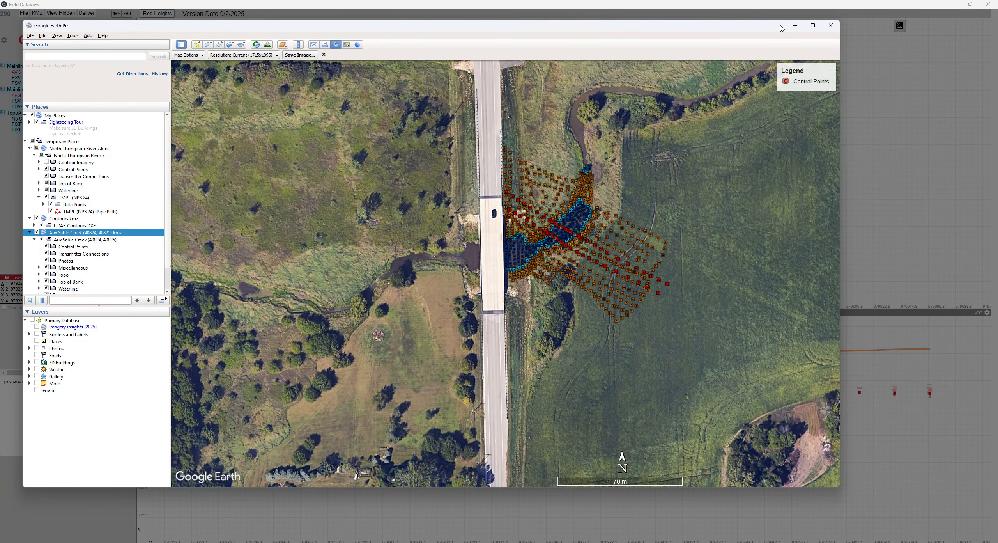
click(796, 26)
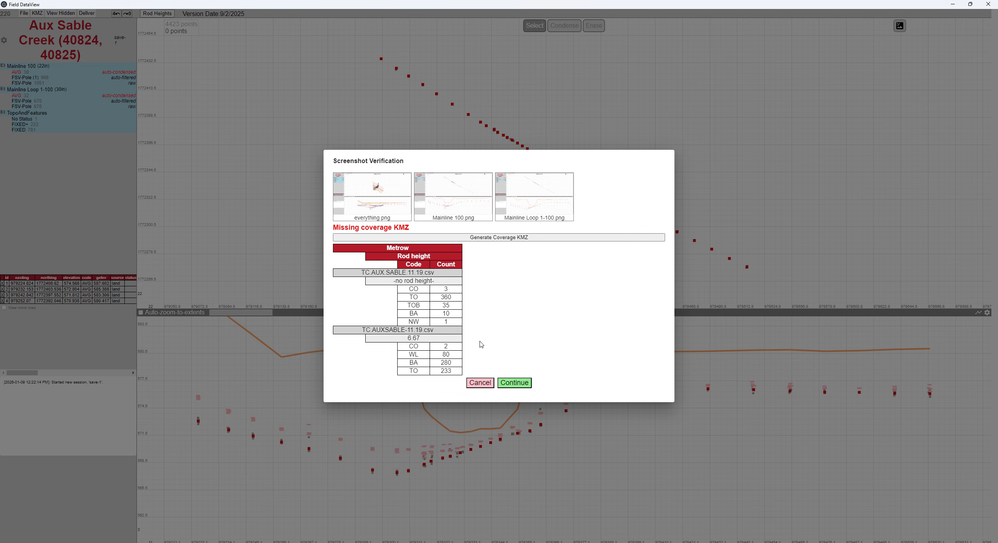
click(518, 384)
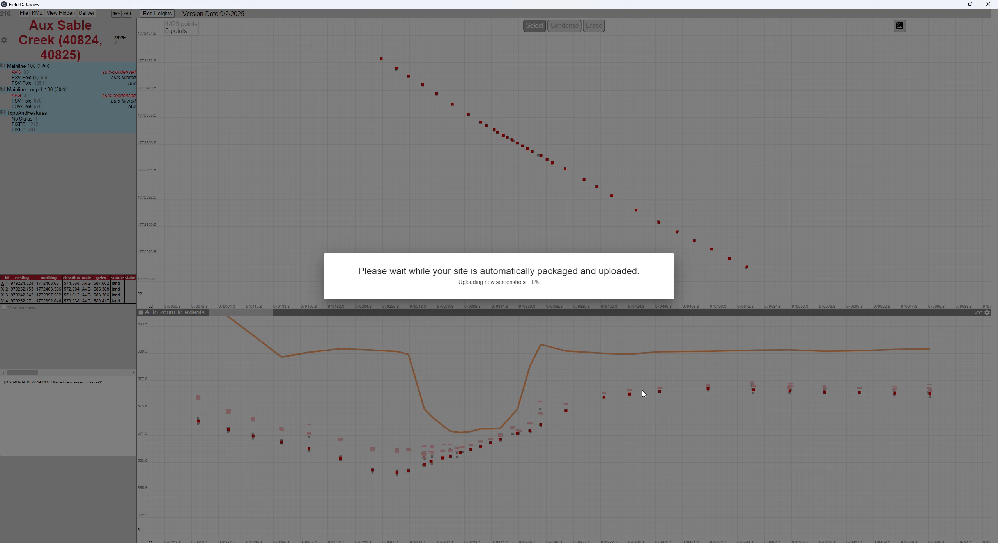